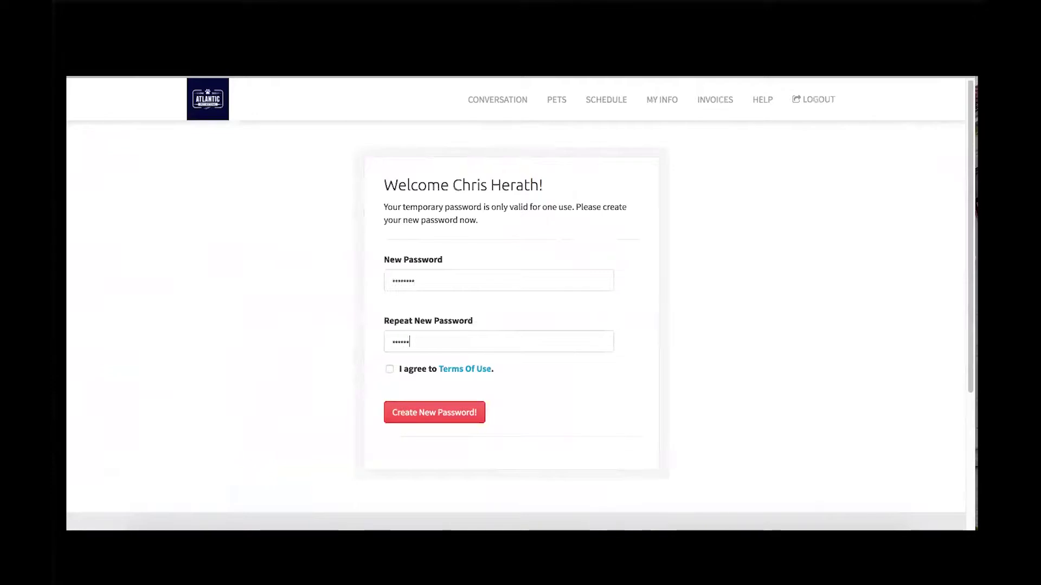
Agree to the Terms of Use, submit the new account password, and decline the browser's offer to update the saved password
click(389, 369)
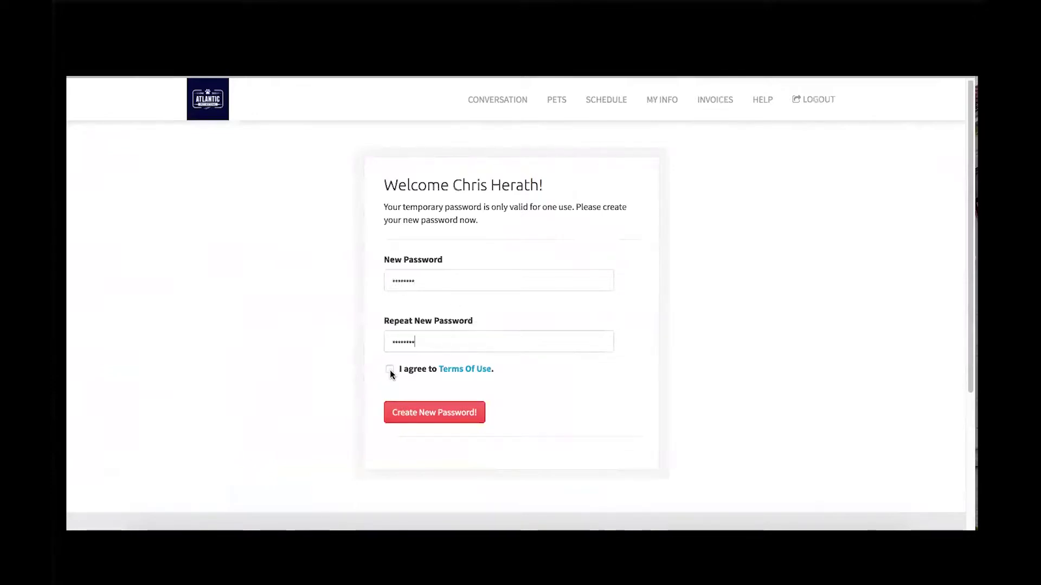
click(427, 413)
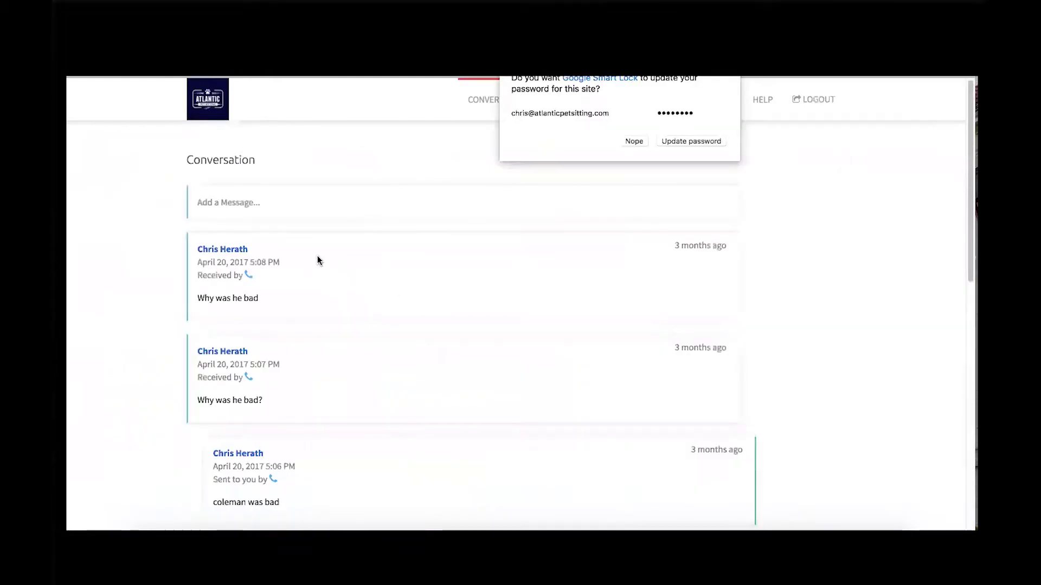
click(633, 141)
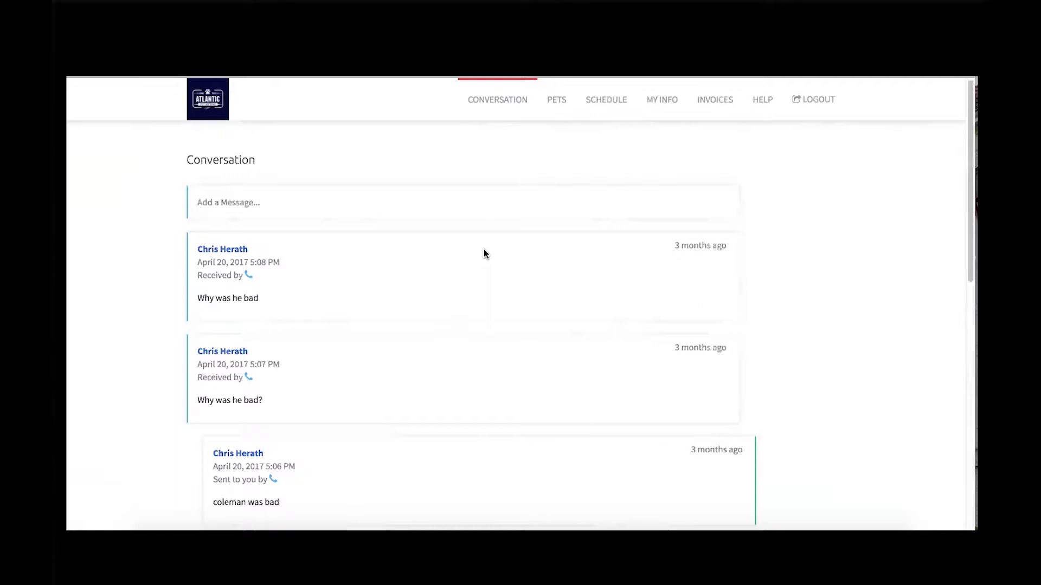
Review the message history on the Conversation page, including sent and received entries
scroll(485, 253, down, 2)
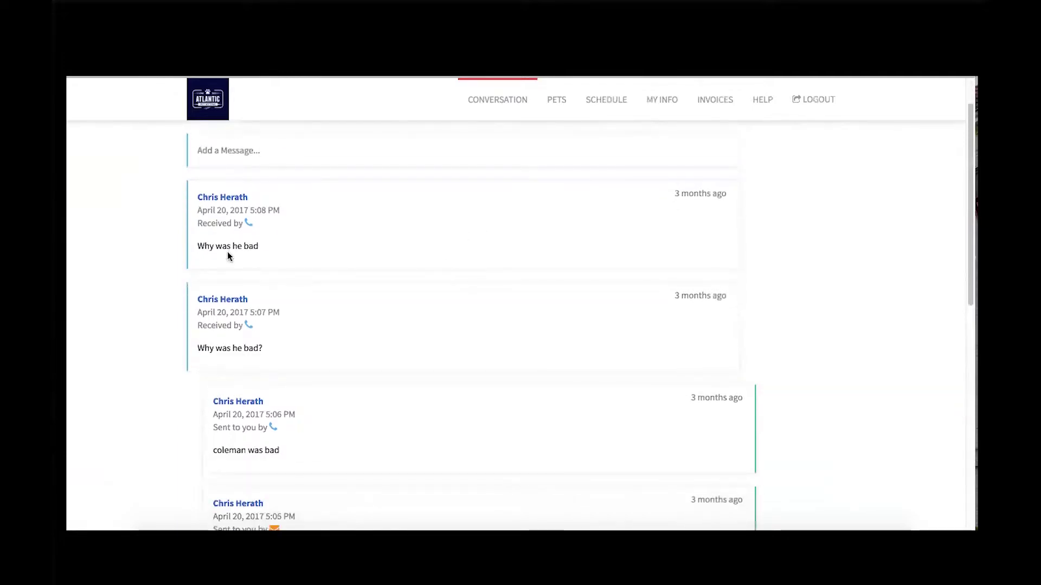
scroll(228, 256, down, 1)
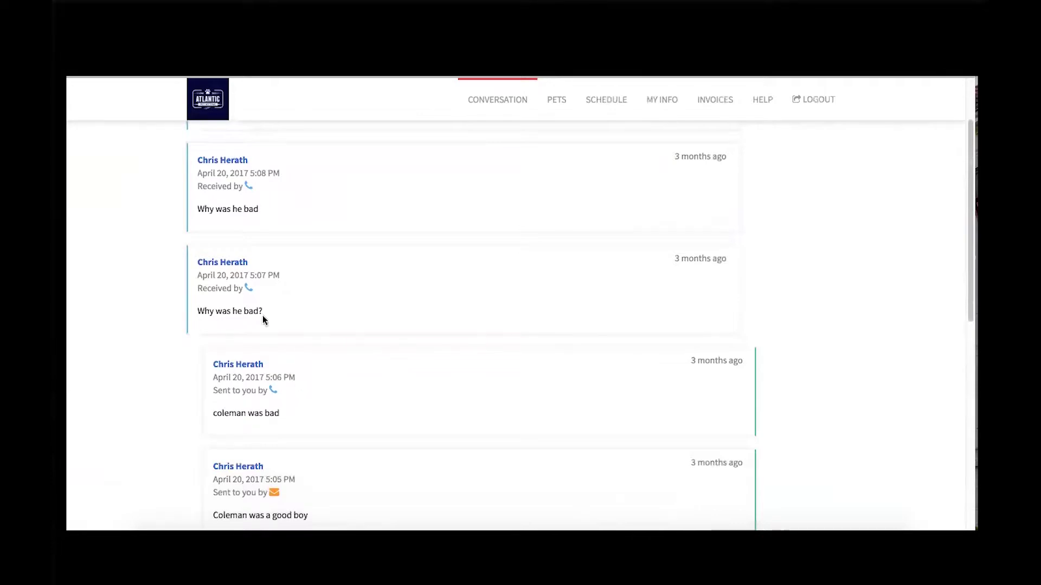
scroll(259, 298, down, 4)
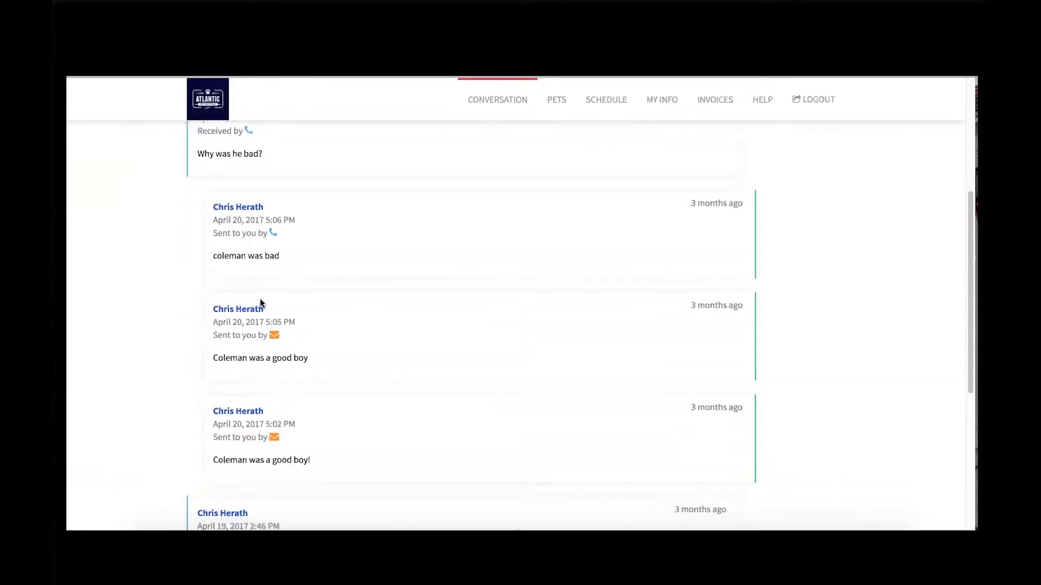
scroll(260, 301, down, 3)
scroll(260, 302, up, 3)
scroll(260, 303, down, 2)
scroll(259, 302, up, 8)
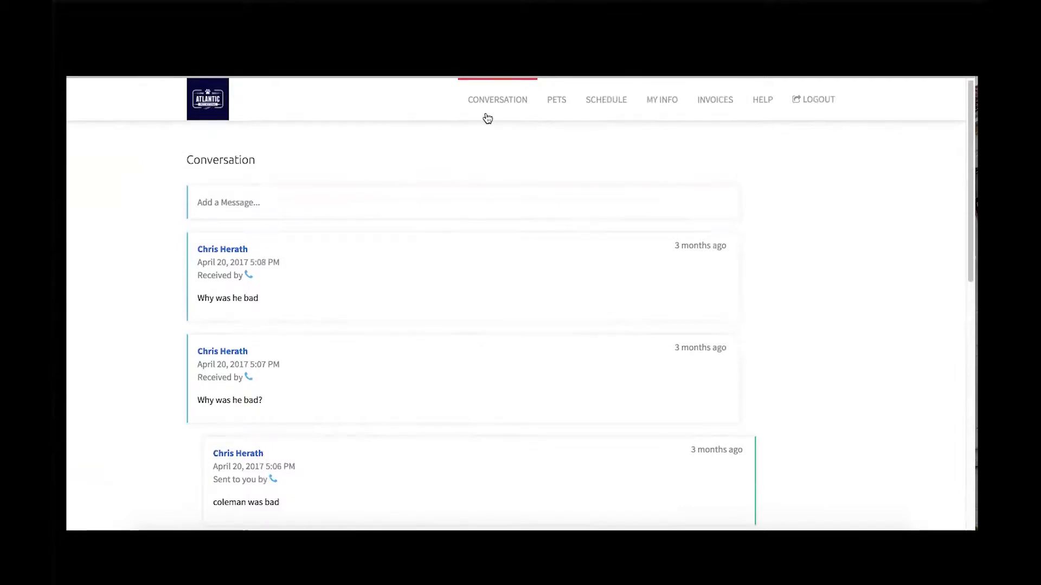
Open coleman's pet record for editing and set the feeding instructions to "half can of wet food and fed dry food with it...twice per day."
click(564, 105)
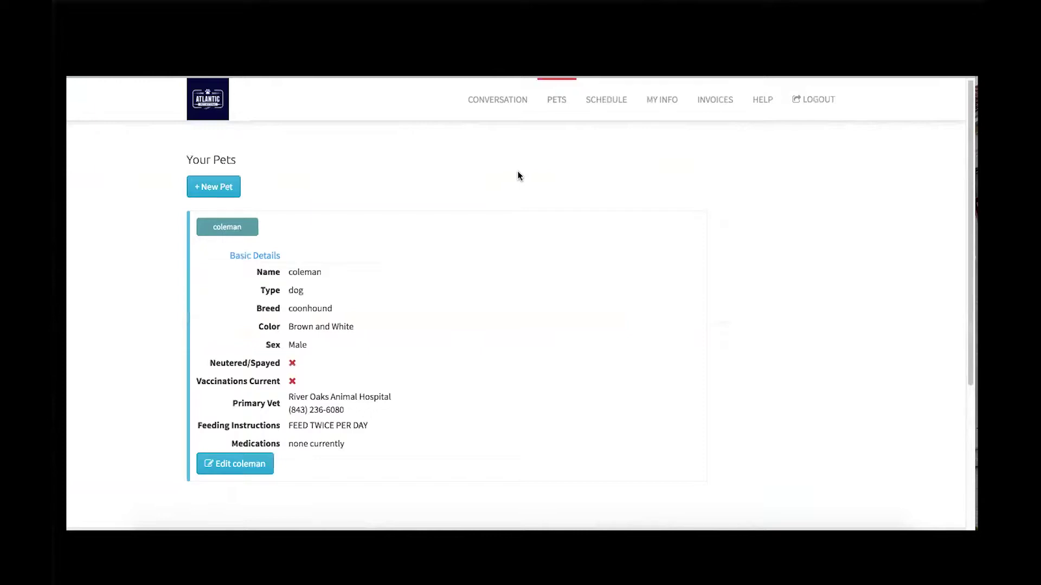
scroll(488, 179, down, 1)
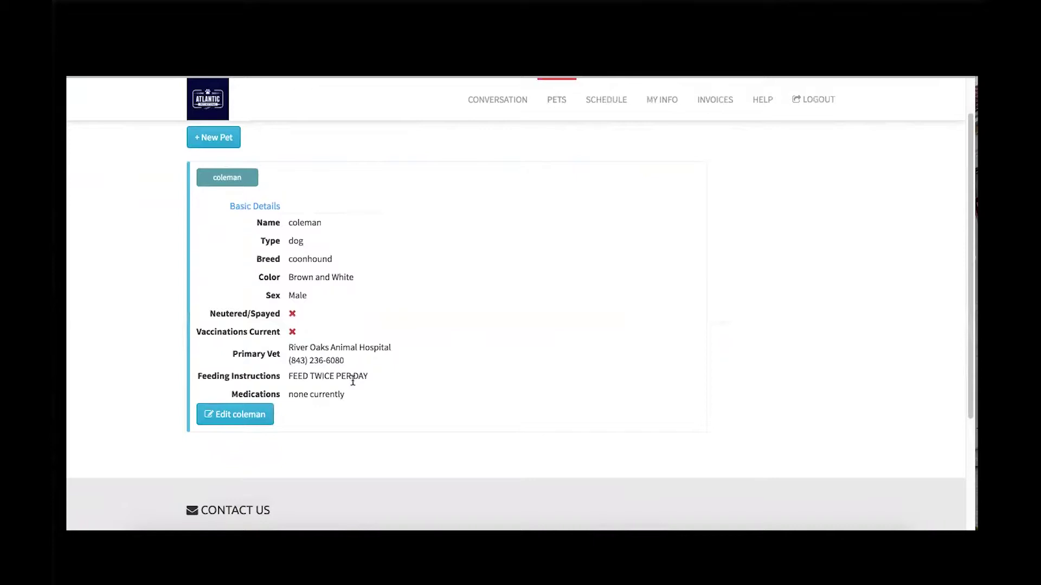
scroll(190, 151, up, 1)
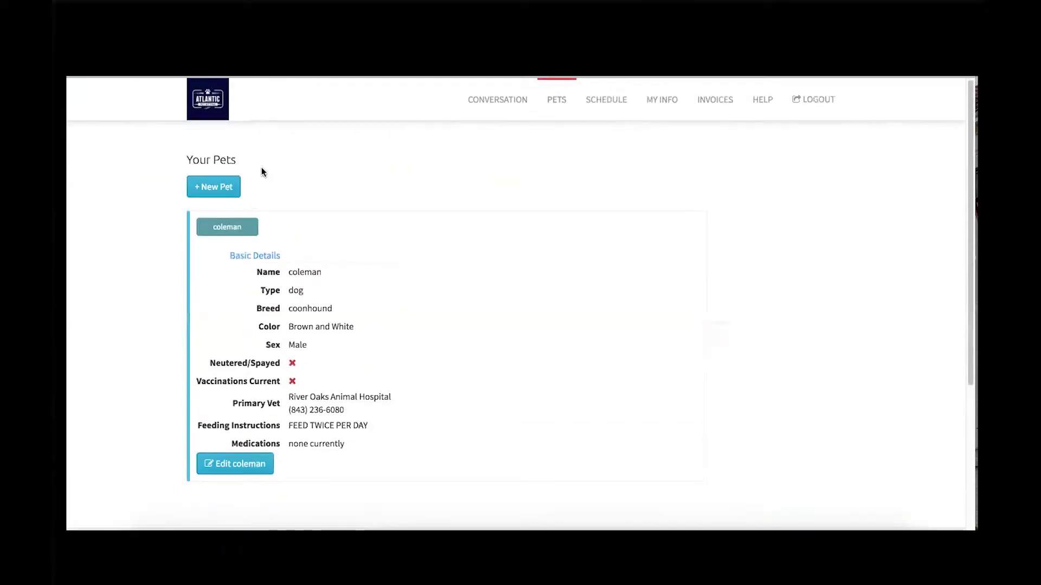
click(232, 462)
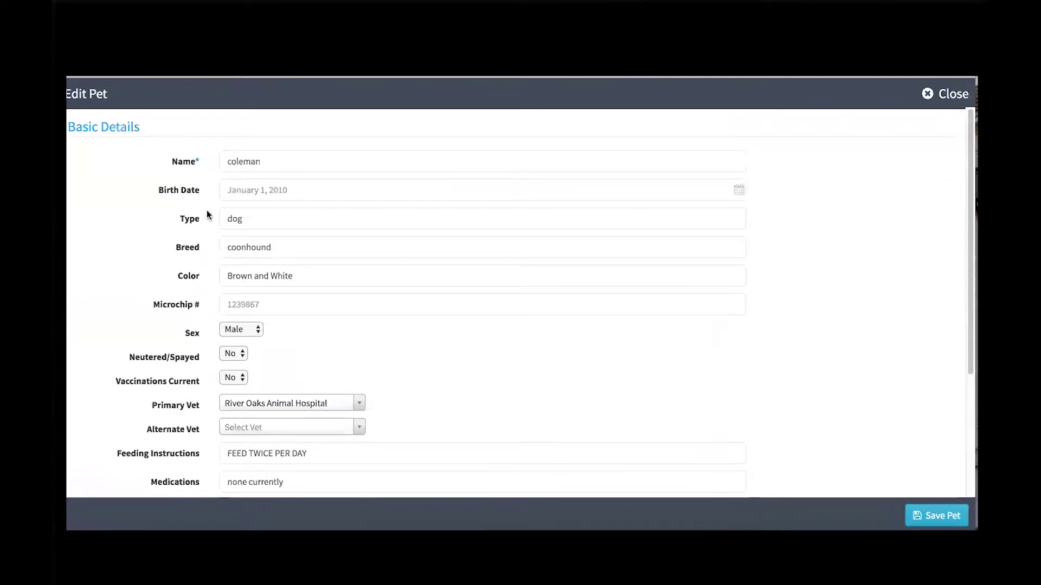
scroll(246, 202, down, 1)
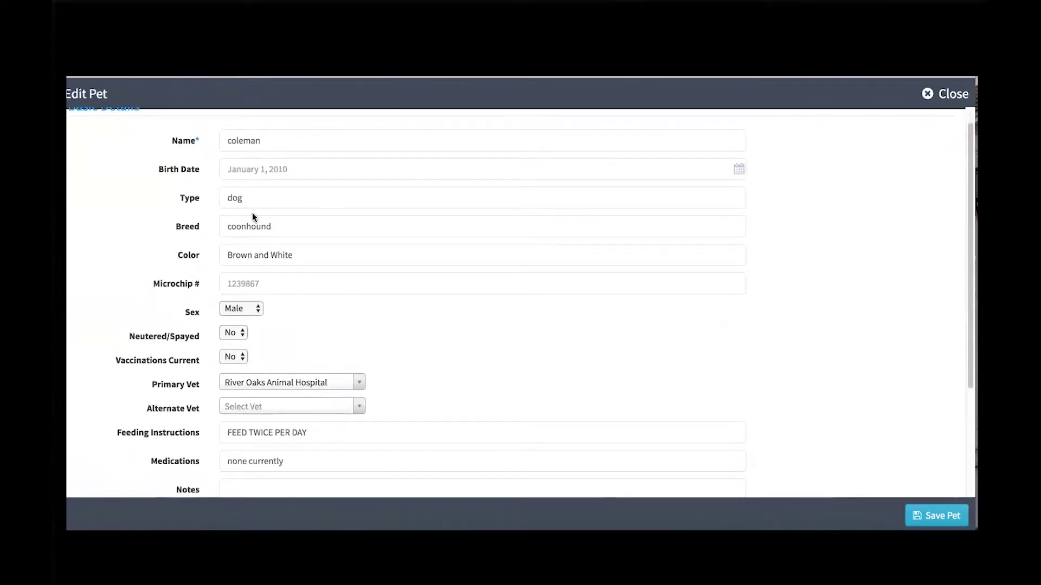
scroll(252, 214, down, 3)
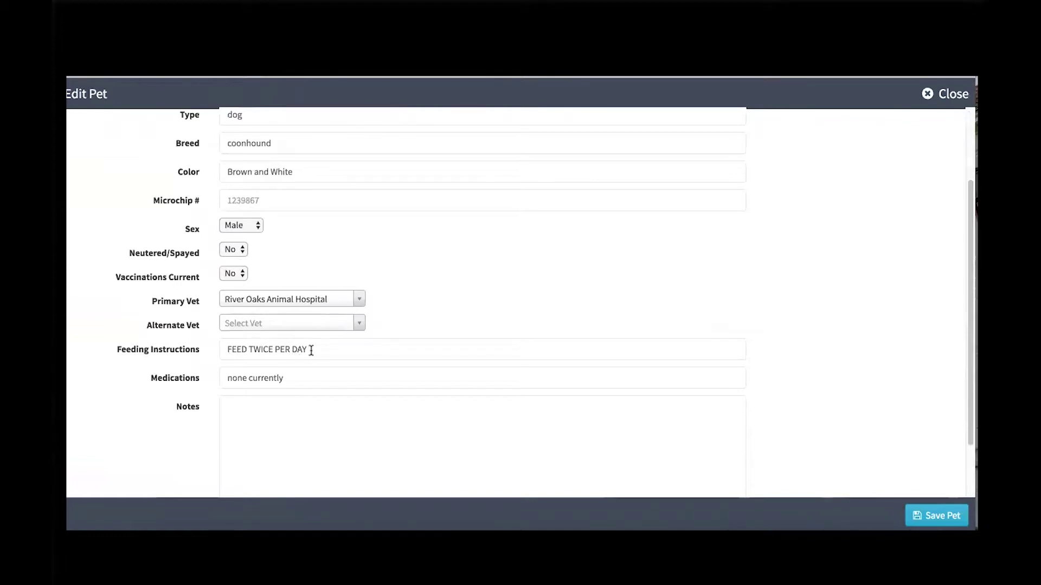
drag(311, 350, 214, 346)
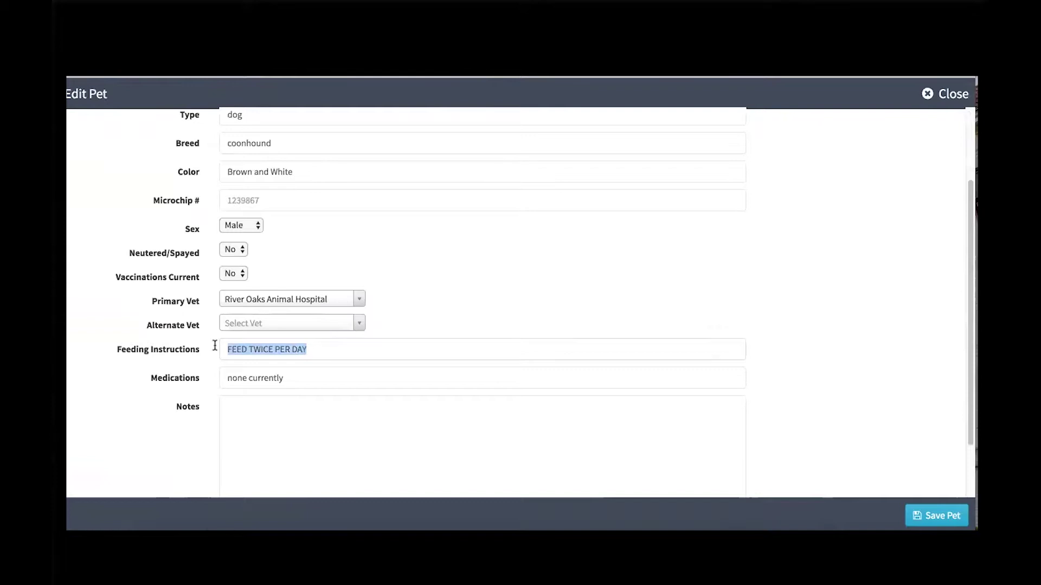
text(half can )
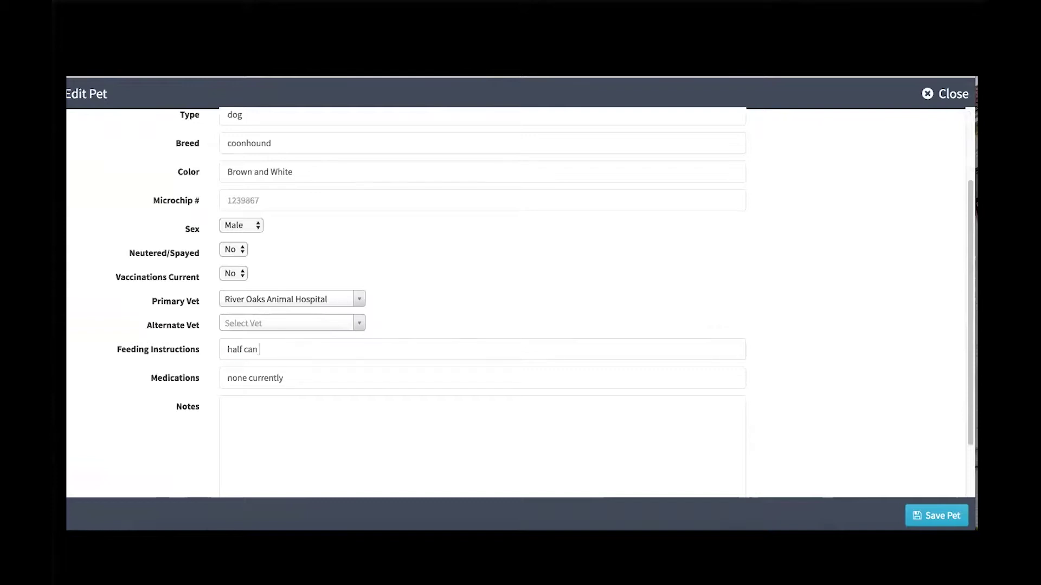
text(of wet food and fed dry food with it...twice per day.)
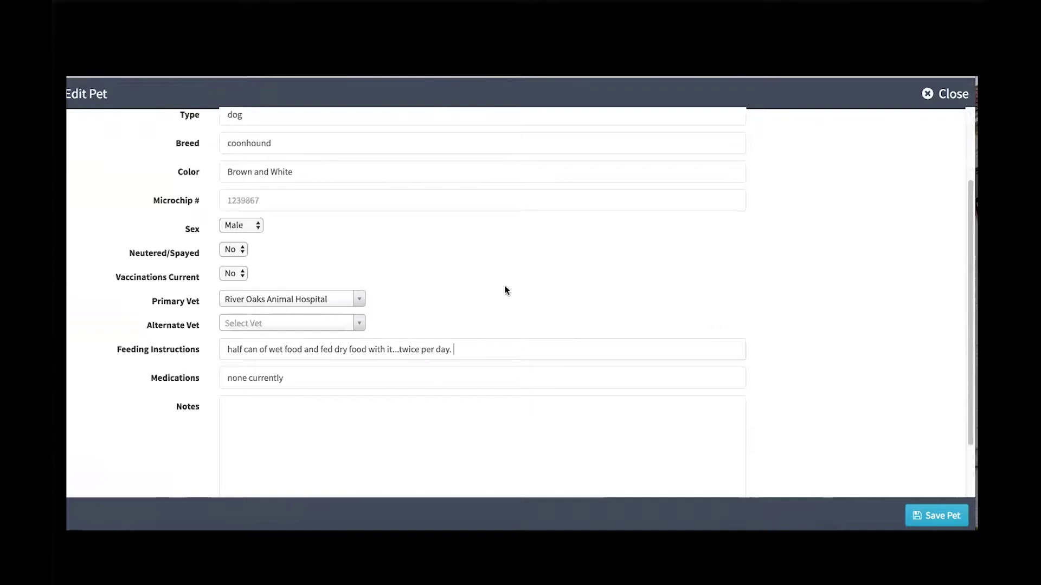
Add the note "Coleman likes to walk around the block." to the pet record and save the pet
click(439, 421)
text(Coleman like)
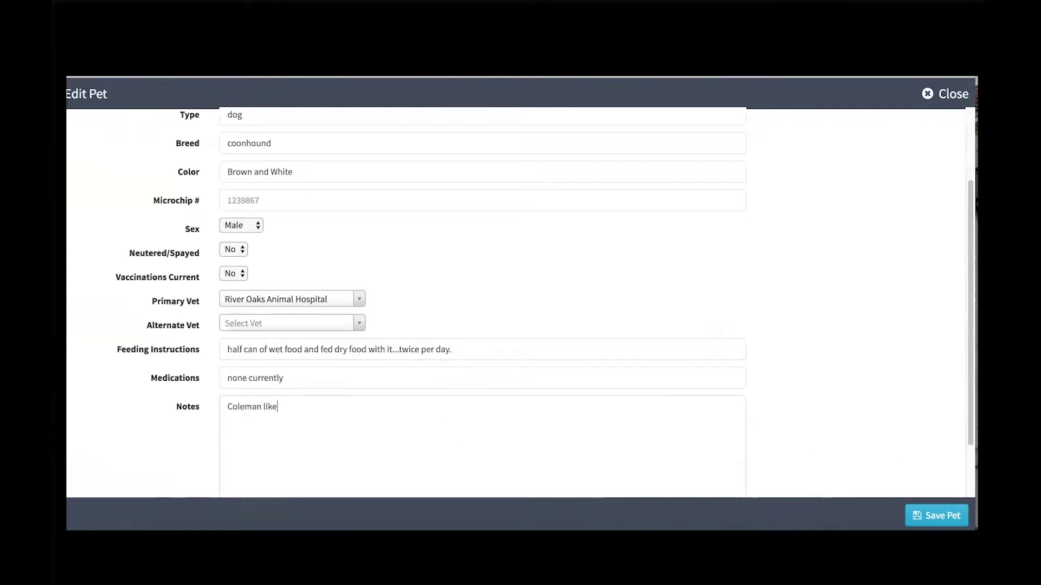
text(s to walk around )
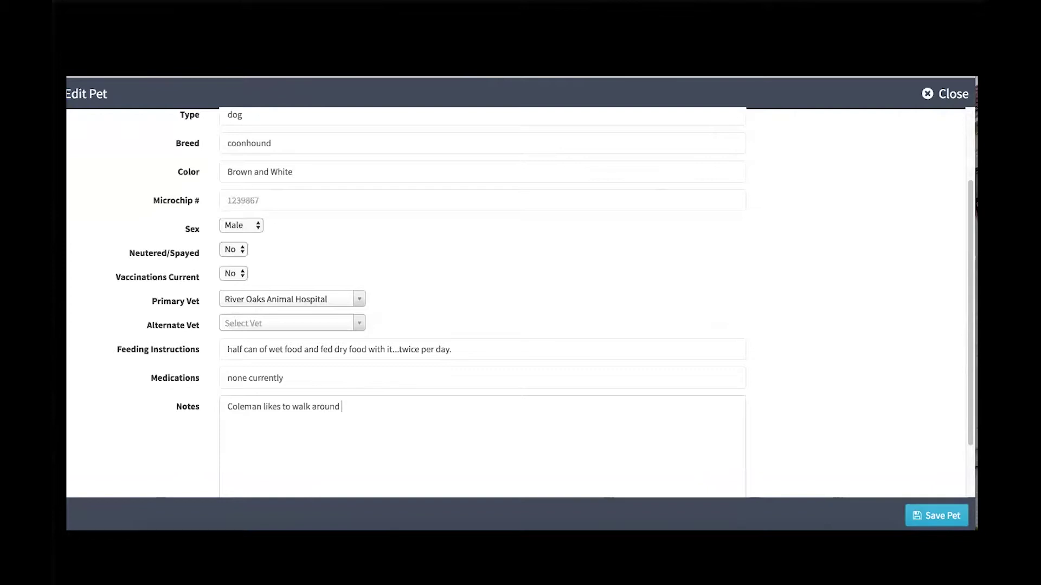
text(the block.)
click(920, 516)
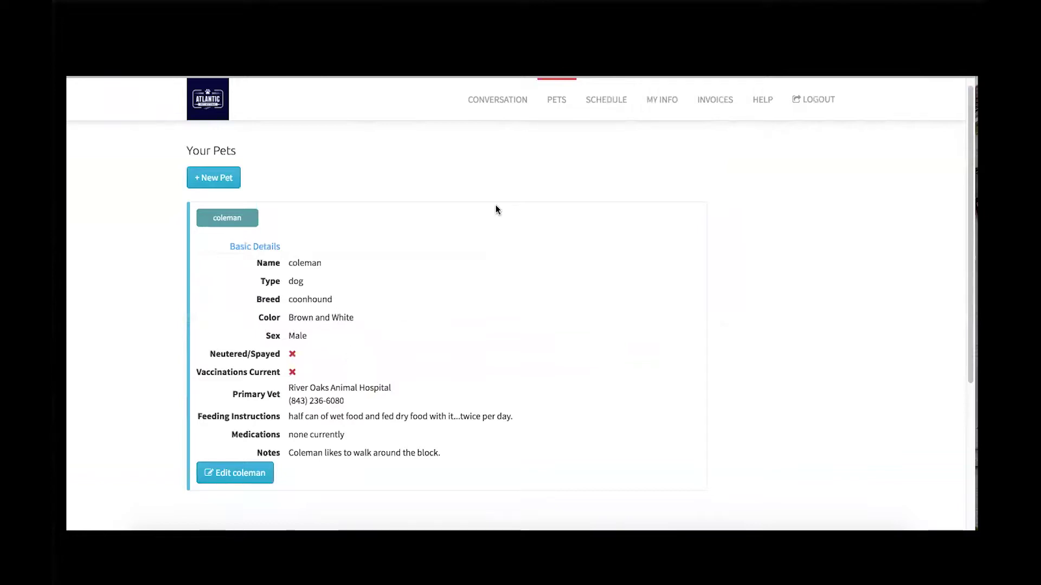
Examine the Schedule page's weekly calendar and the list of services with their dates, invoicing and status
click(594, 105)
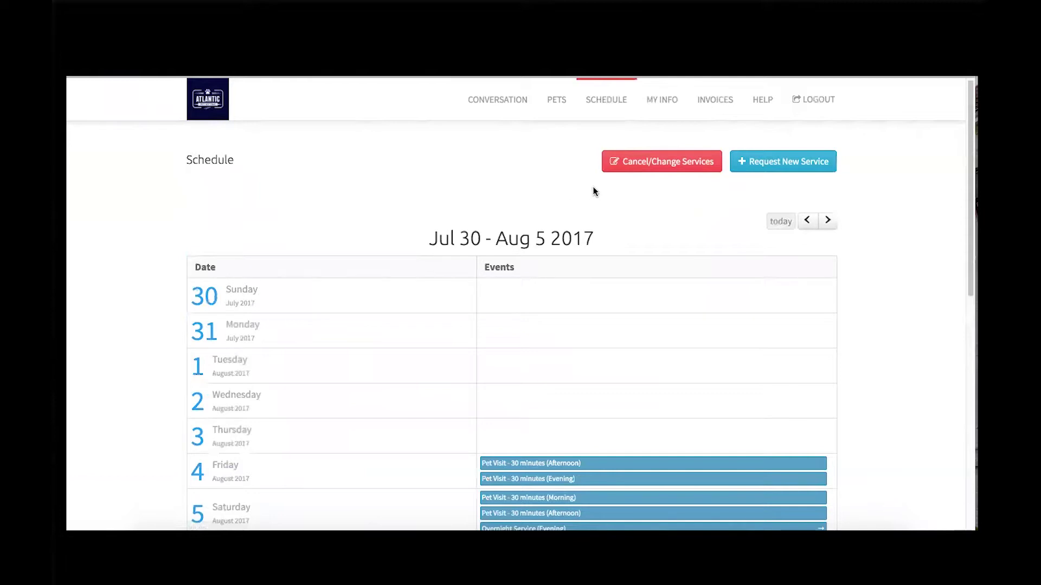
scroll(593, 193, down, 1)
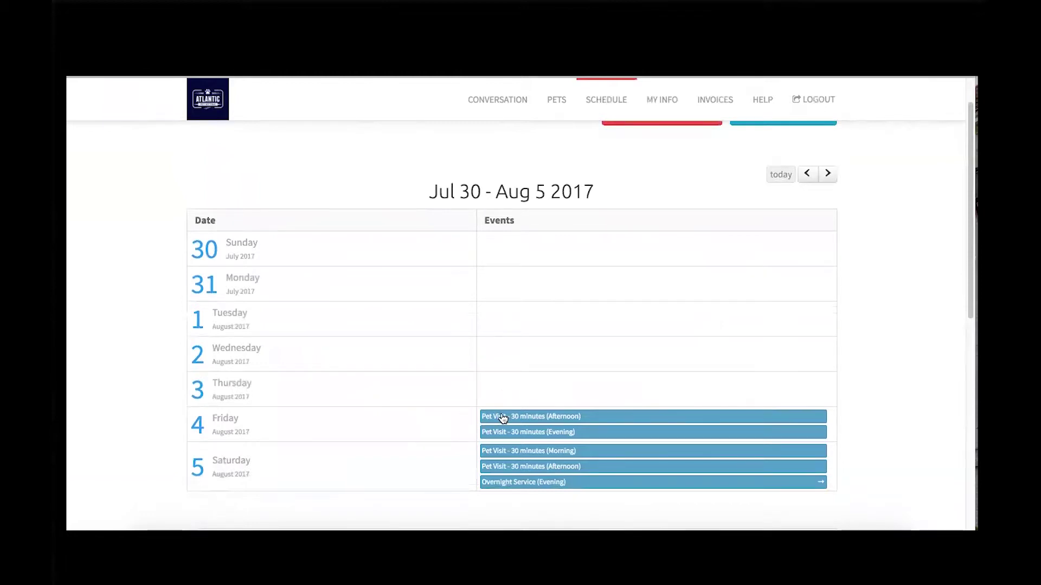
scroll(500, 433, down, 1)
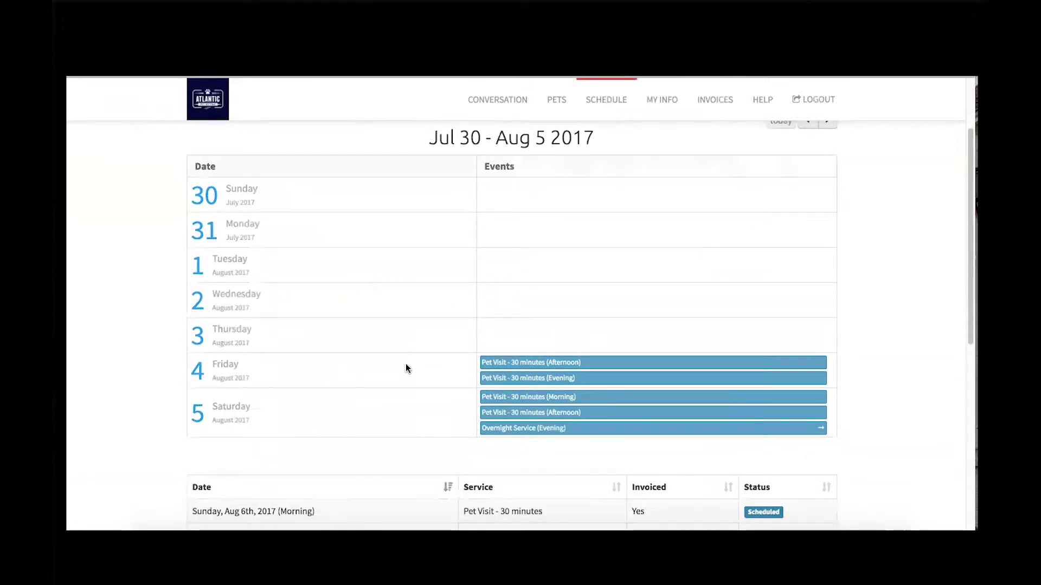
scroll(407, 368, down, 3)
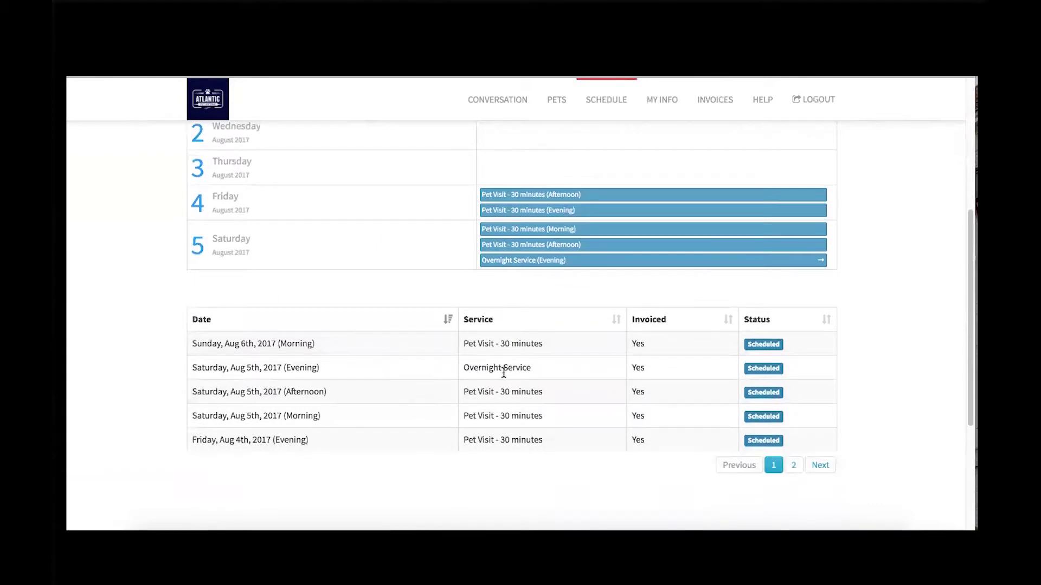
scroll(501, 373, up, 5)
scroll(503, 374, up, 1)
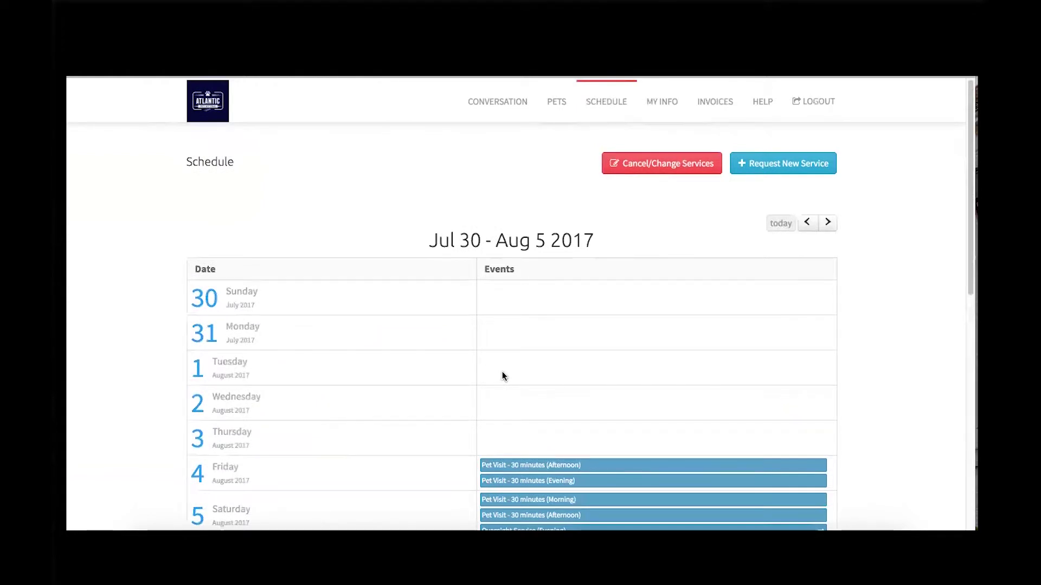
scroll(510, 363, down, 1)
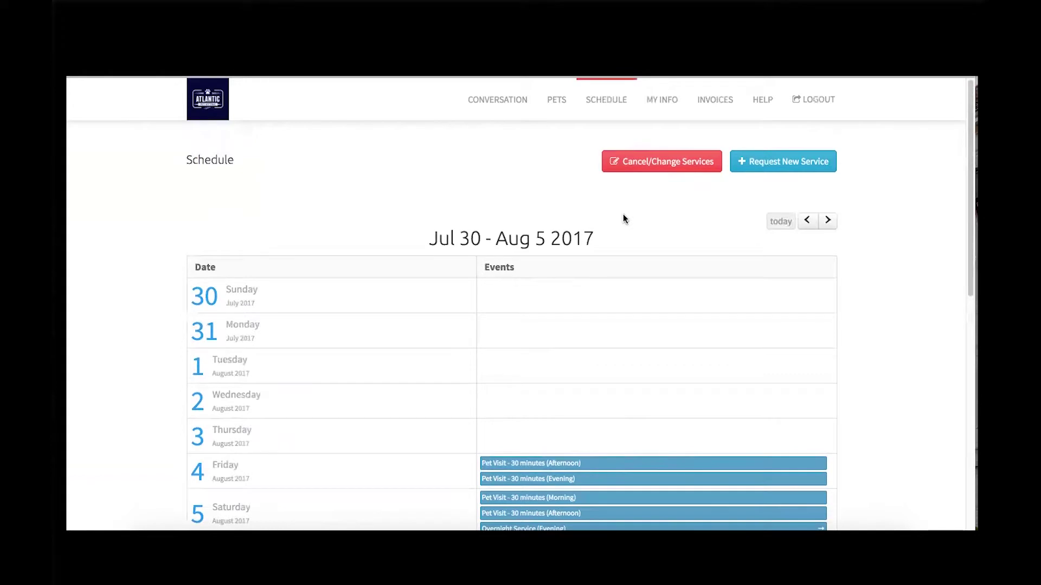
Start a new service request for multiple visits and set its dates from Aug 25, 2017 to Aug 27, 2017
click(791, 164)
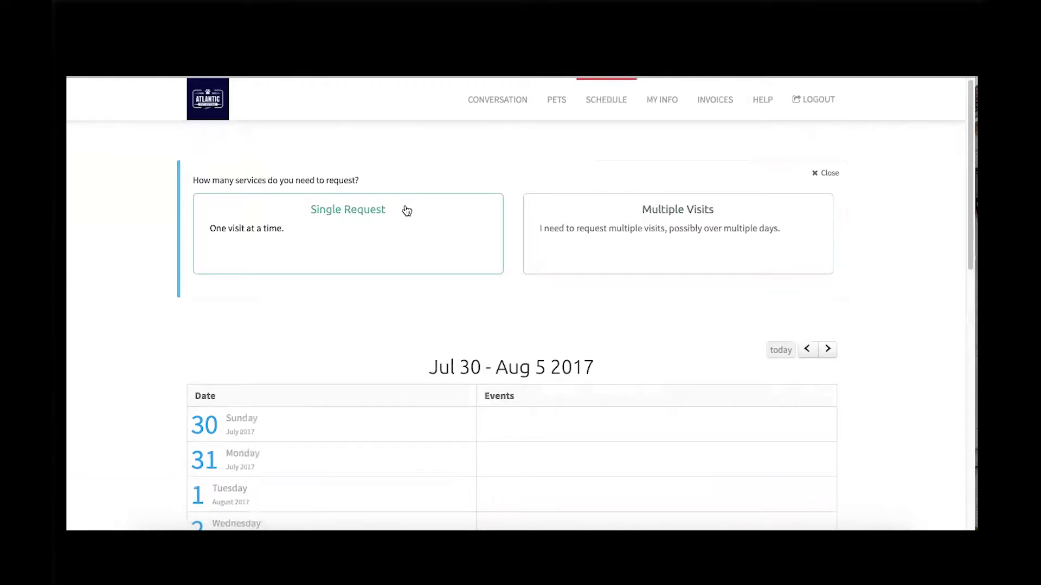
click(583, 244)
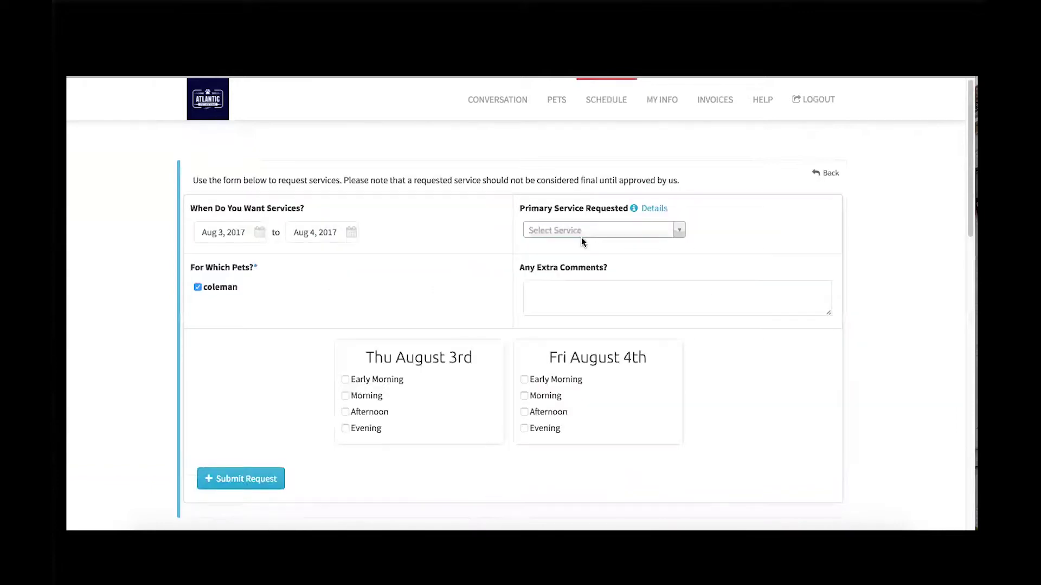
click(205, 235)
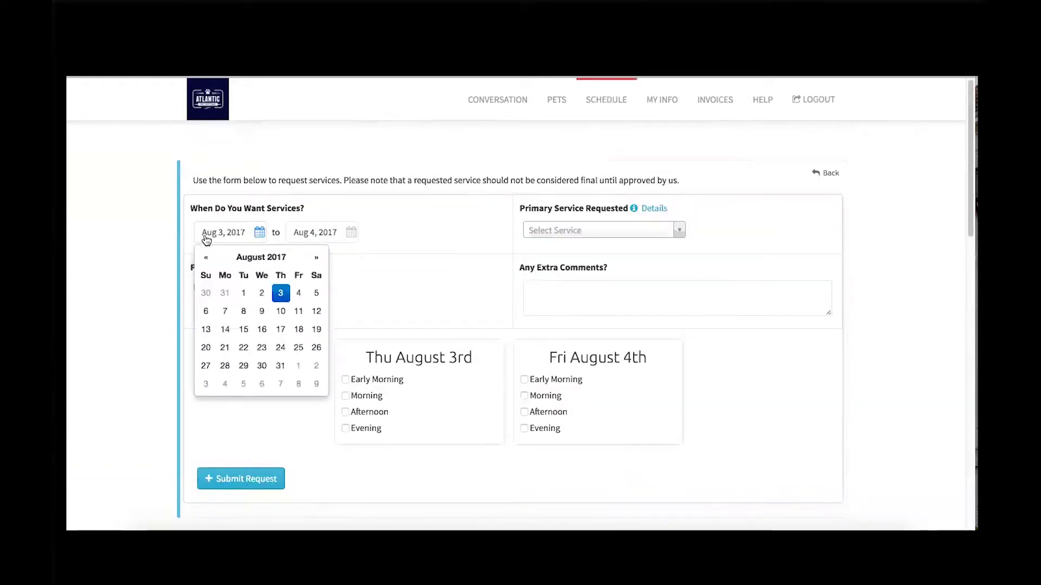
click(297, 348)
click(312, 244)
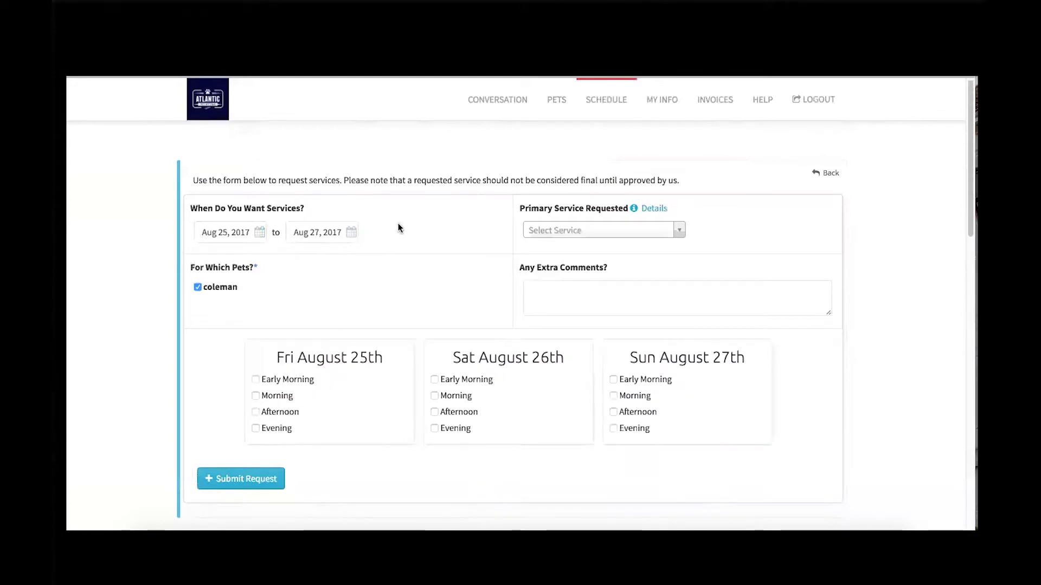
Choose Pet Visit - 30 minutes ($20.00) as the primary service requested
click(583, 227)
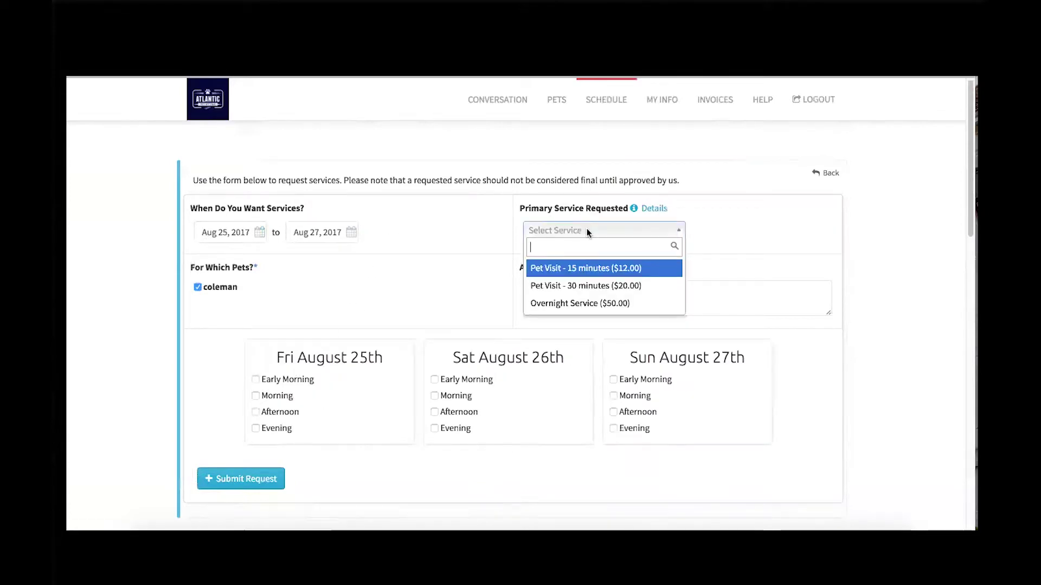
click(585, 287)
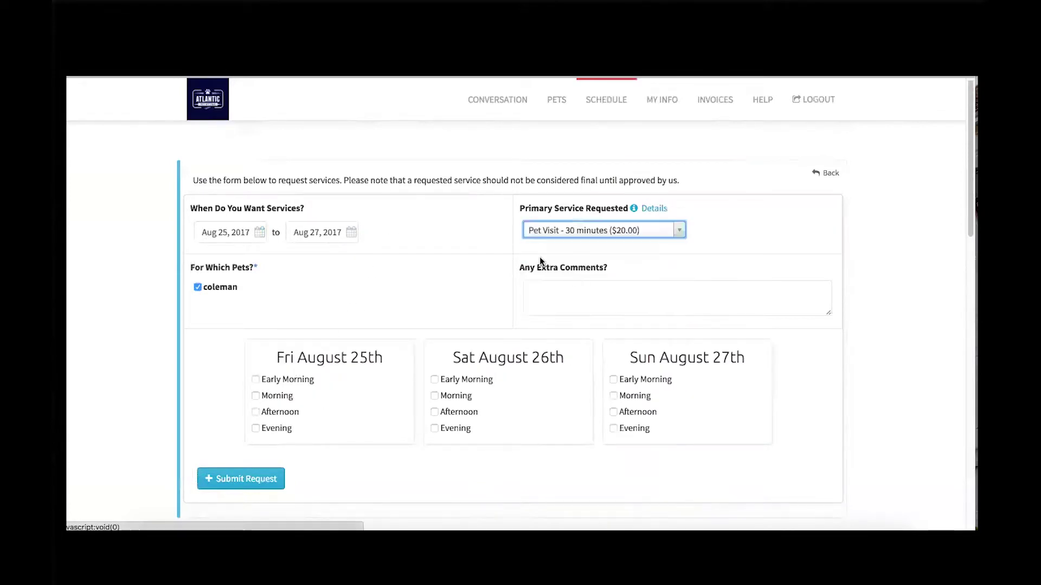
click(474, 226)
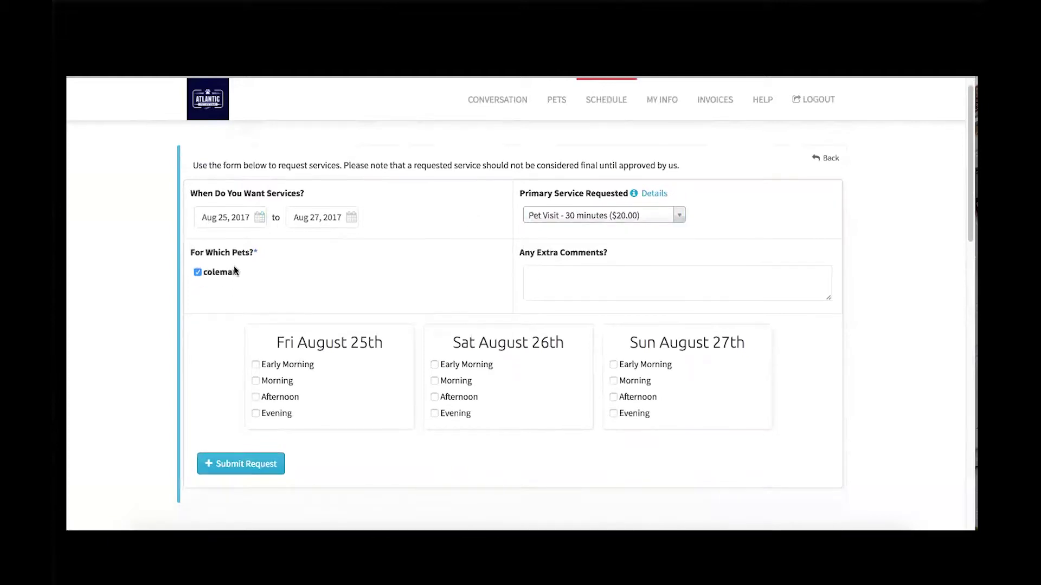
Enter "we will be in florida." as the extra comment on the service request
scroll(336, 241, down, 1)
click(575, 241)
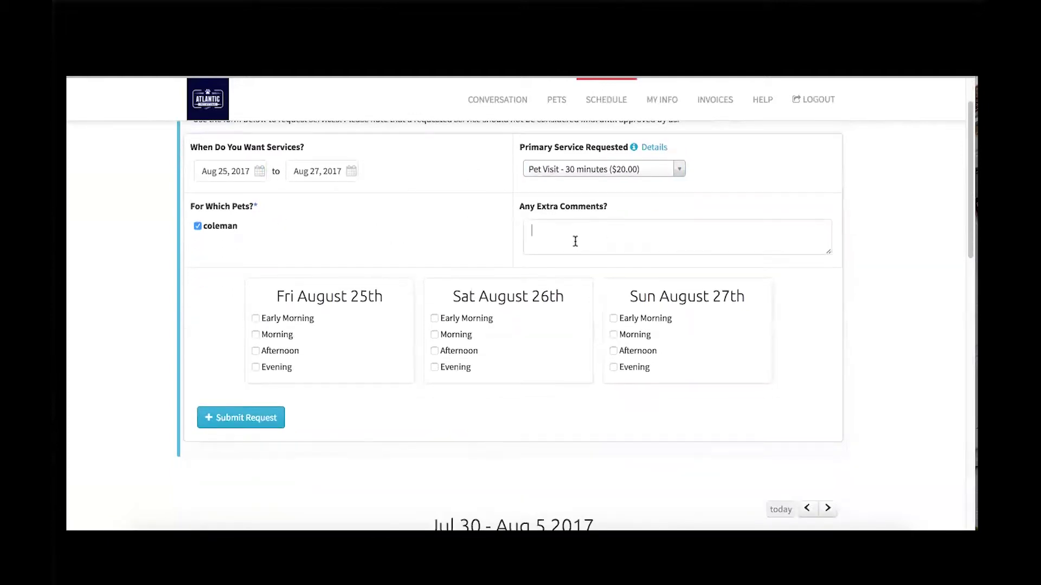
text(we will be in florda.)
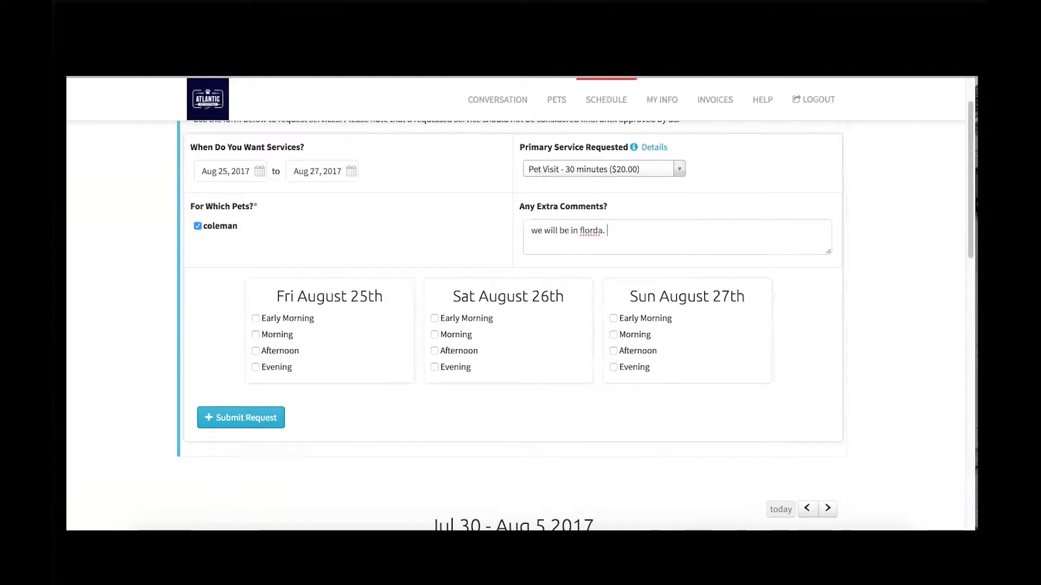
key(BackSpace)
key(BackSpace)
text(ida.)
scroll(379, 301, down, 1)
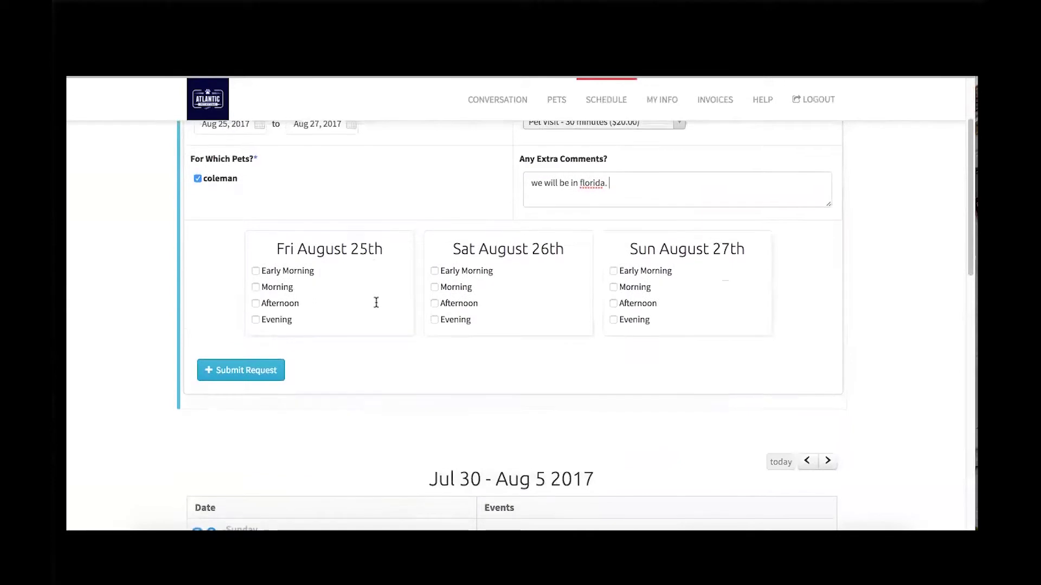
Request Afternoon and Evening visits for Friday, August 25th
scroll(378, 288, up, 2)
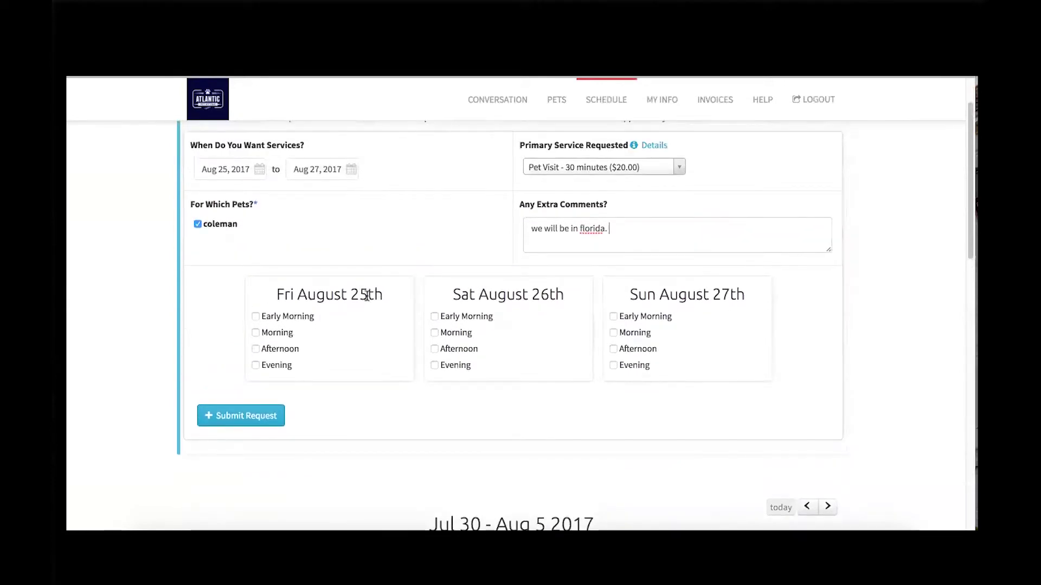
scroll(628, 336, up, 1)
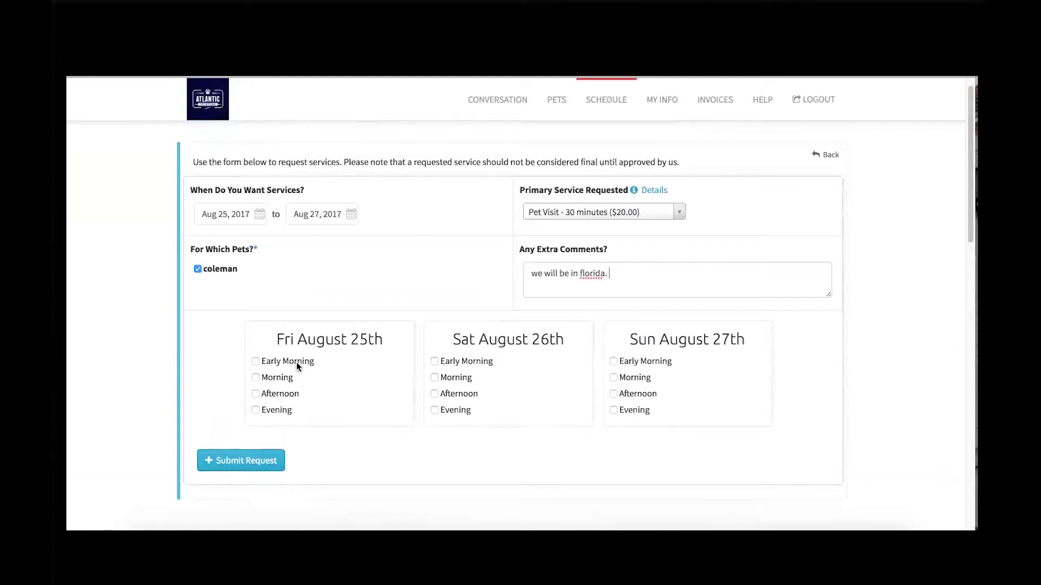
click(254, 394)
click(254, 449)
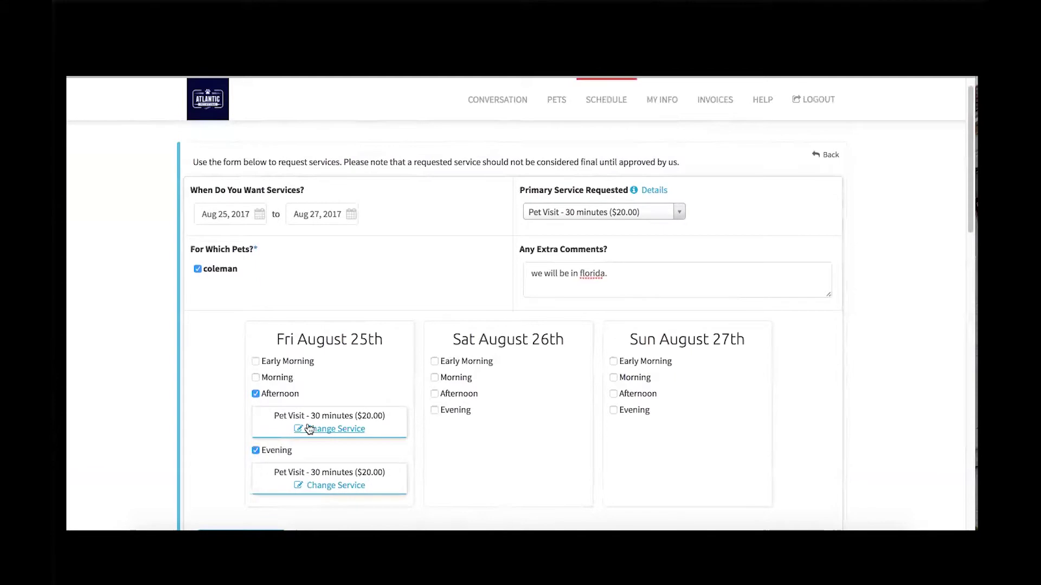
Request Morning, Afternoon and Evening visits for Saturday, August 26th and a Morning visit for Sunday, August 27th
scroll(309, 430, down, 1)
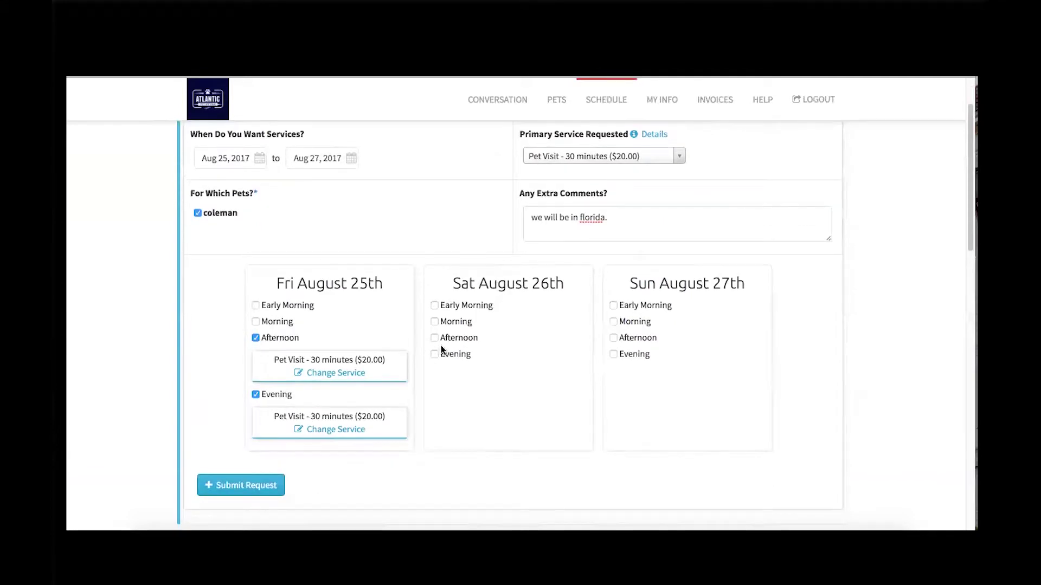
click(433, 322)
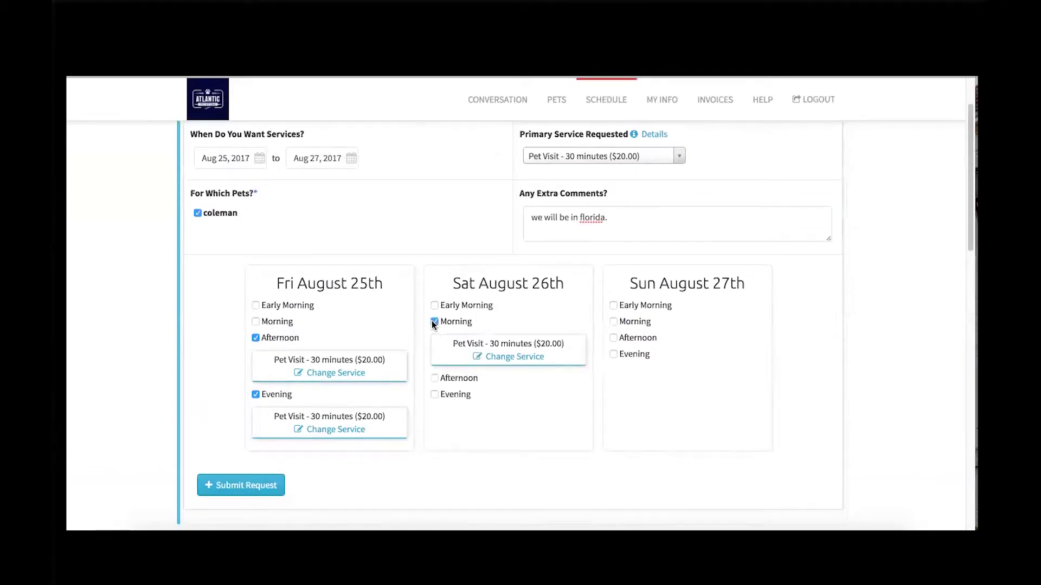
click(434, 378)
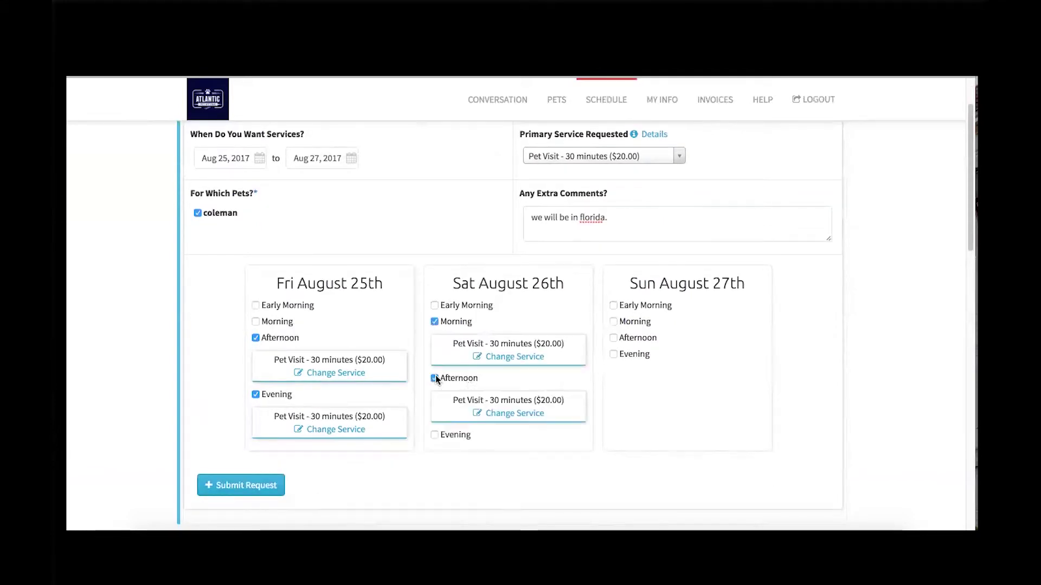
click(434, 435)
scroll(607, 338, down, 1)
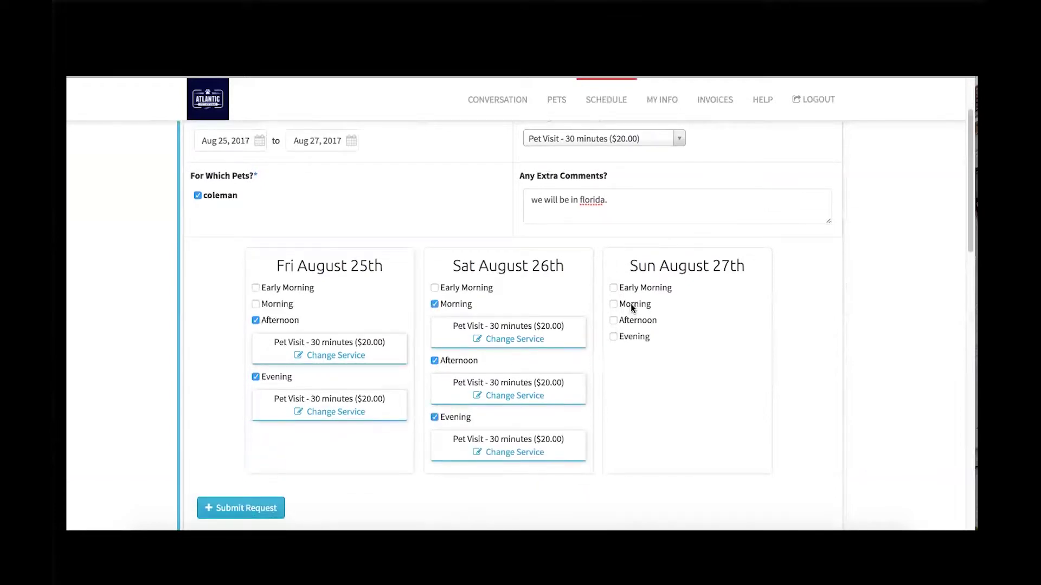
click(614, 304)
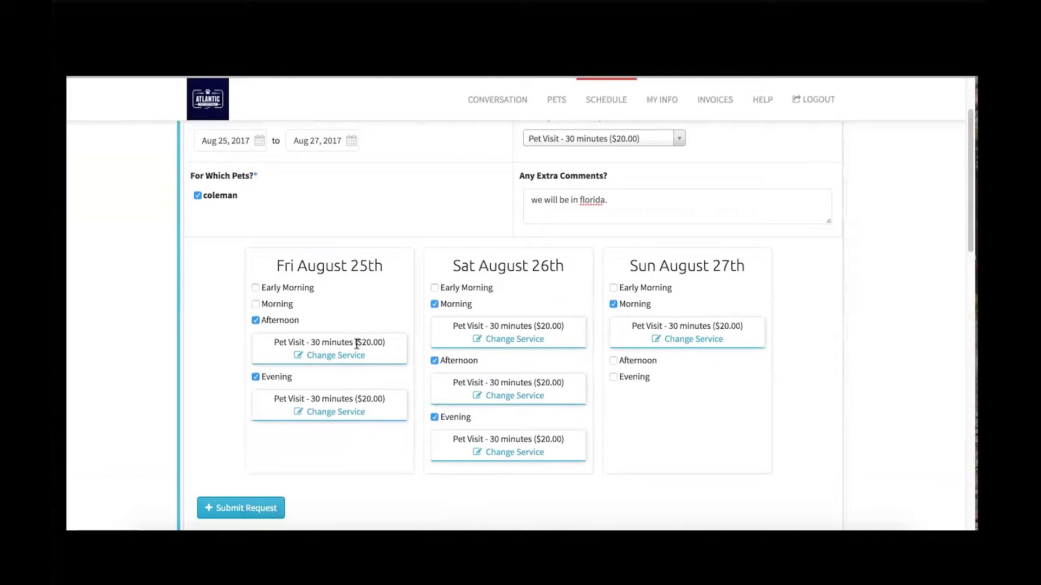
Change the Saturday, August 26th Evening service to Overnight Service ($50.00) and save the change
scroll(684, 307, down, 1)
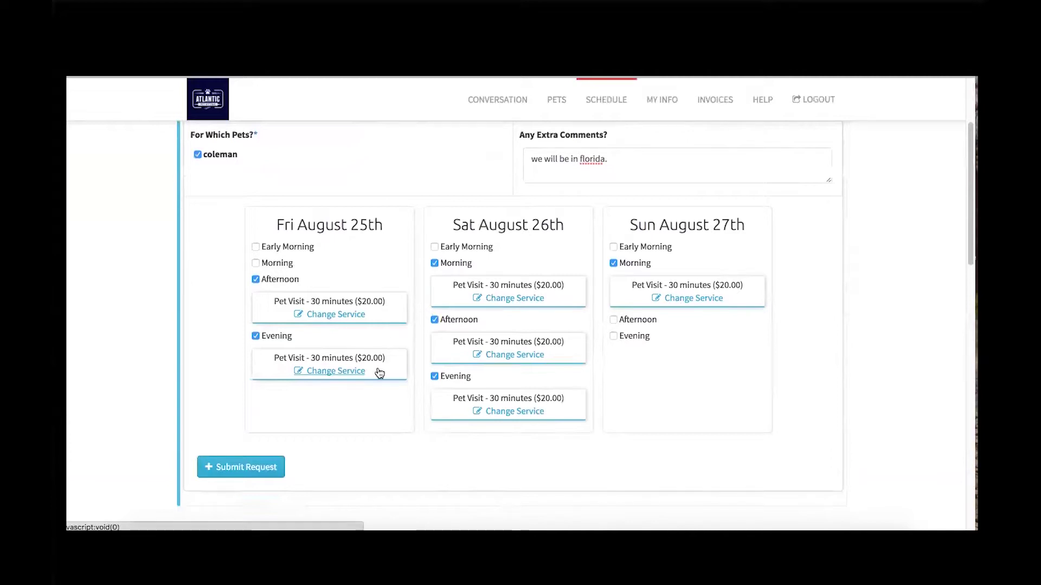
click(506, 414)
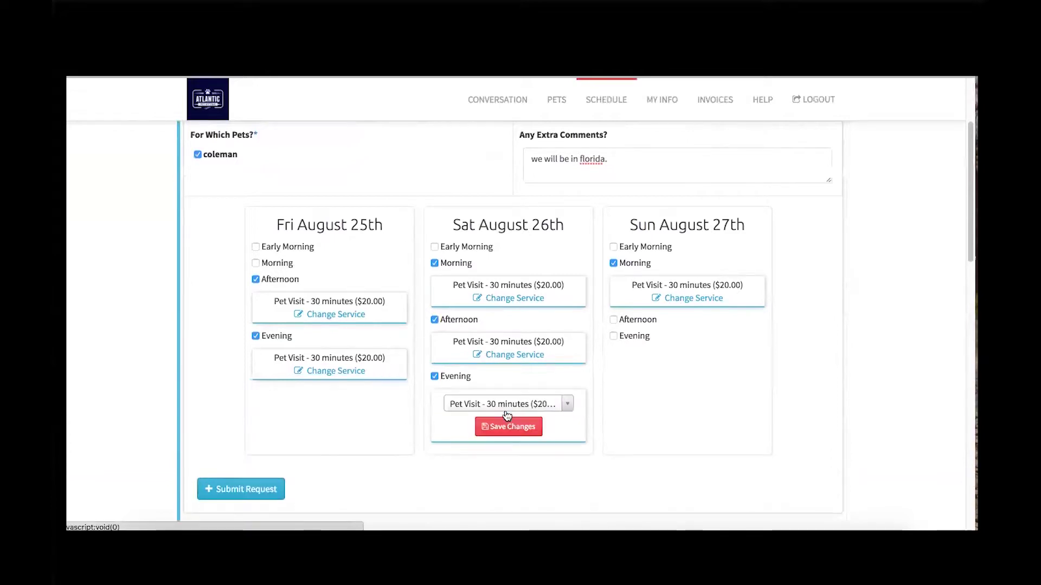
click(513, 405)
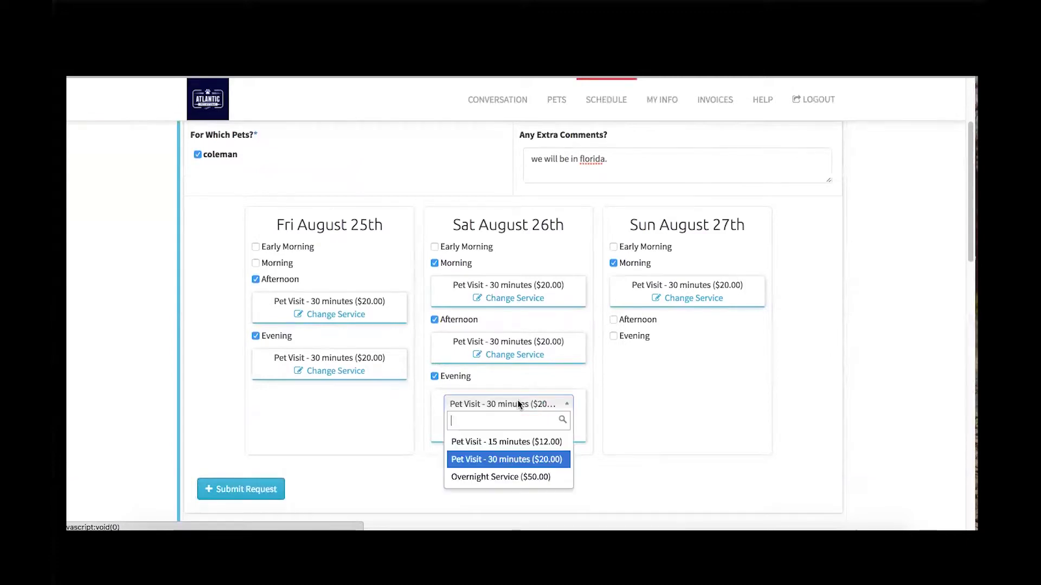
click(512, 477)
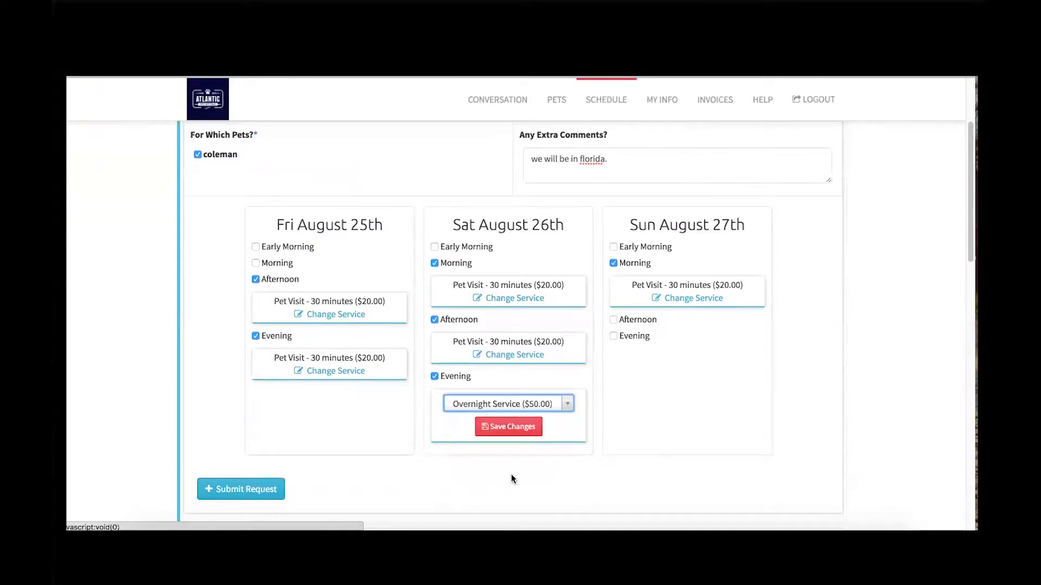
click(509, 426)
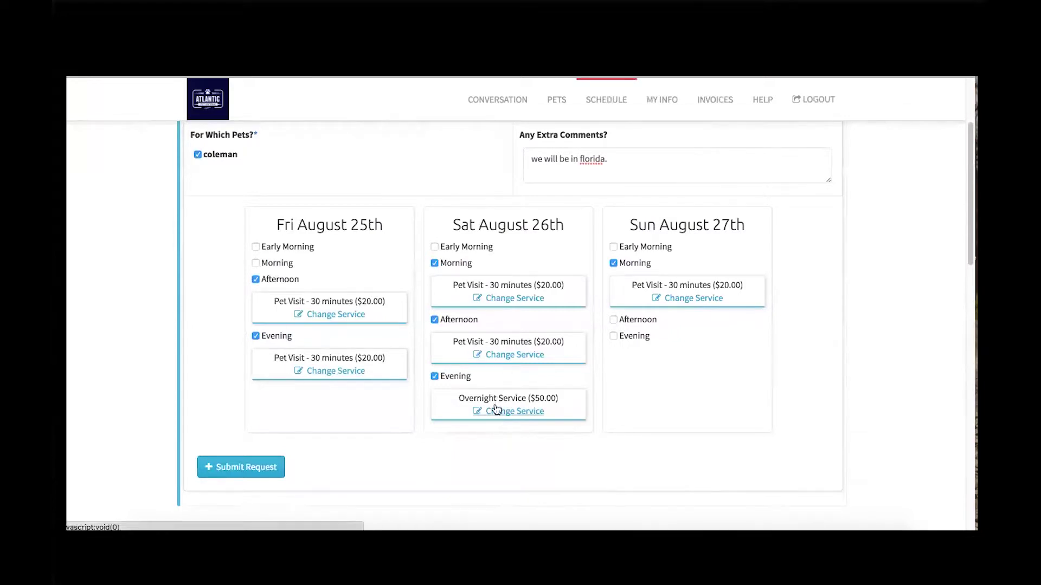
Submit the multi-visit service request and dismiss the notification
scroll(492, 322, down, 3)
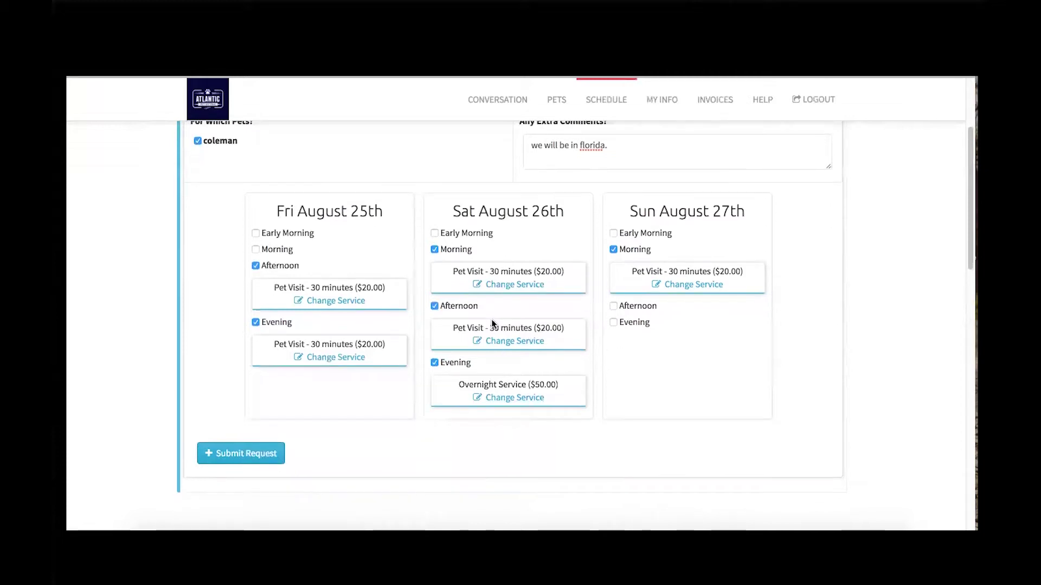
scroll(492, 323, up, 4)
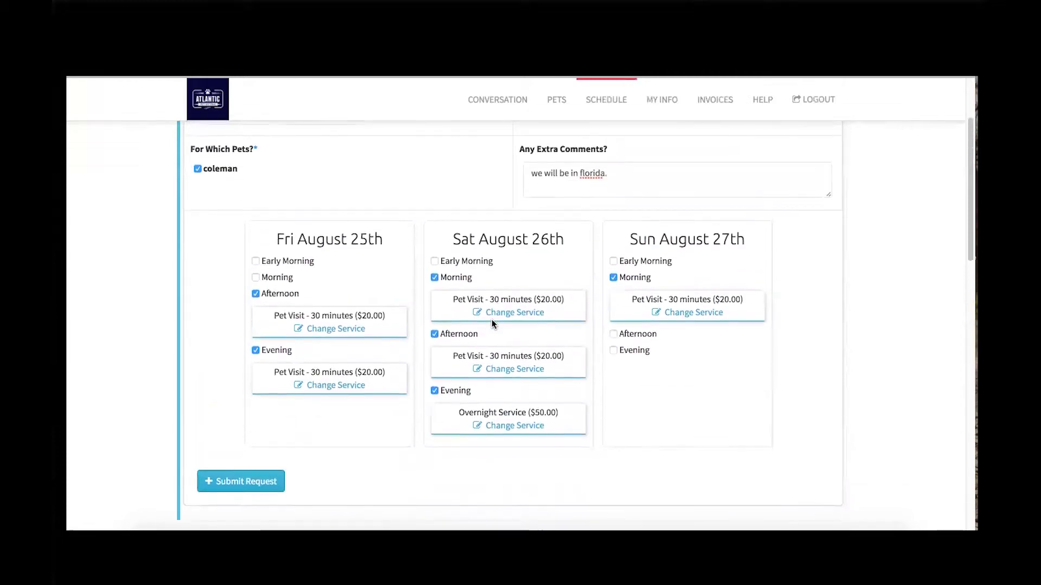
click(275, 486)
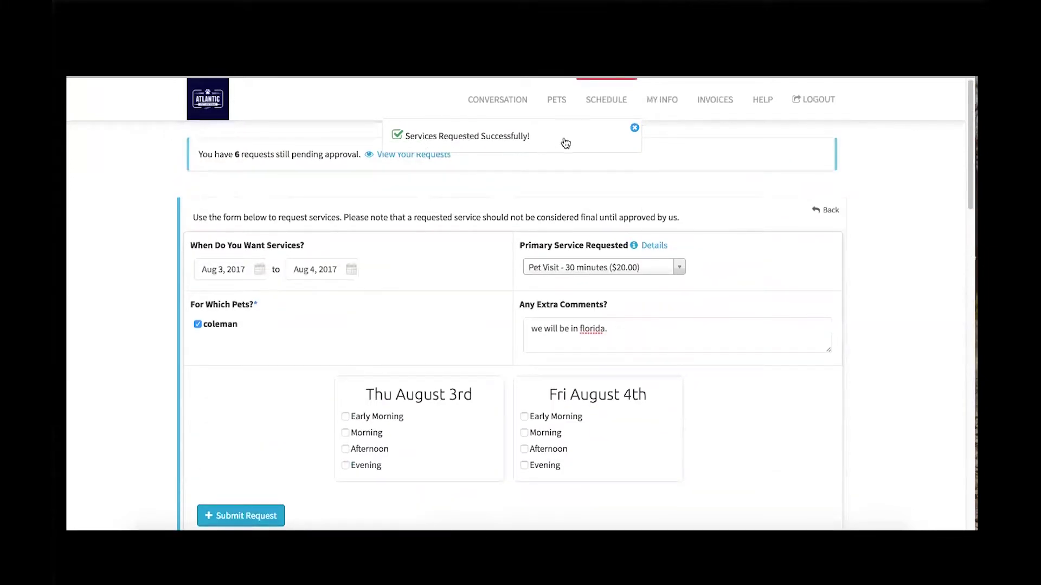
click(635, 128)
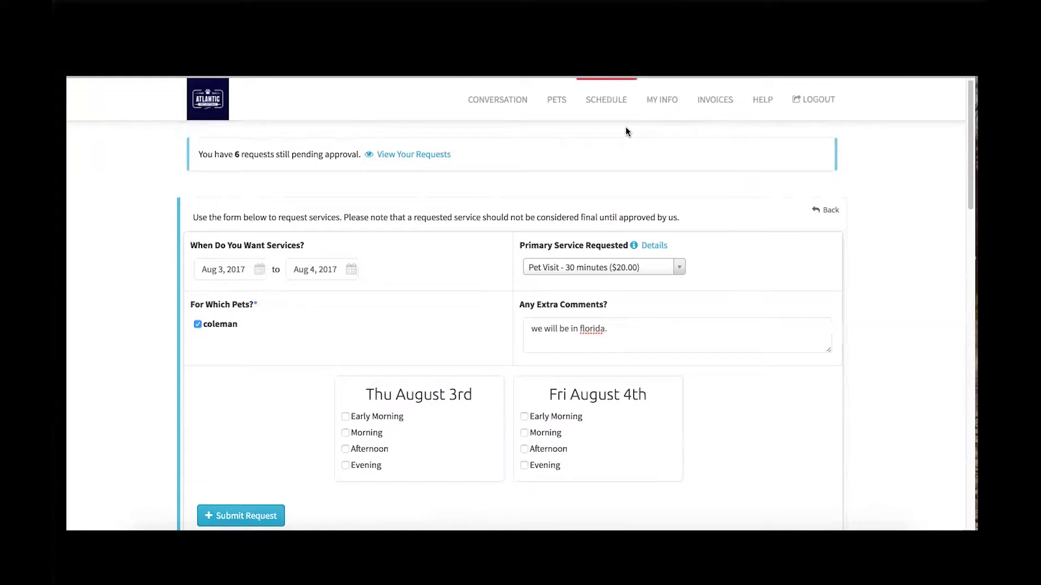
View the requested services and check the schedule calendar for the weeks of Aug 20 - 26 and Aug 27 - Sep 2, 2017
click(435, 156)
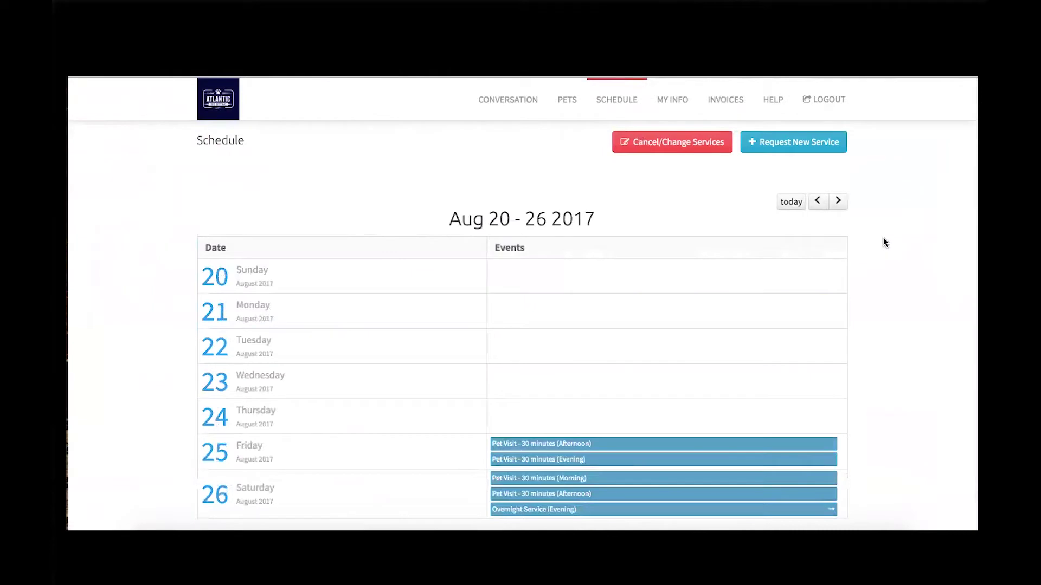
scroll(881, 238, down, 1)
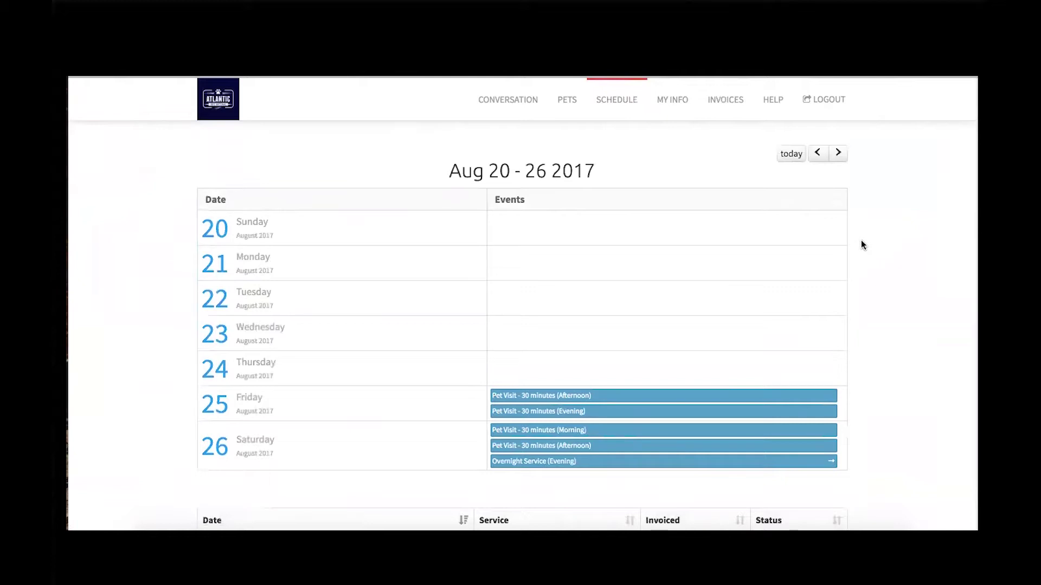
scroll(867, 245, up, 1)
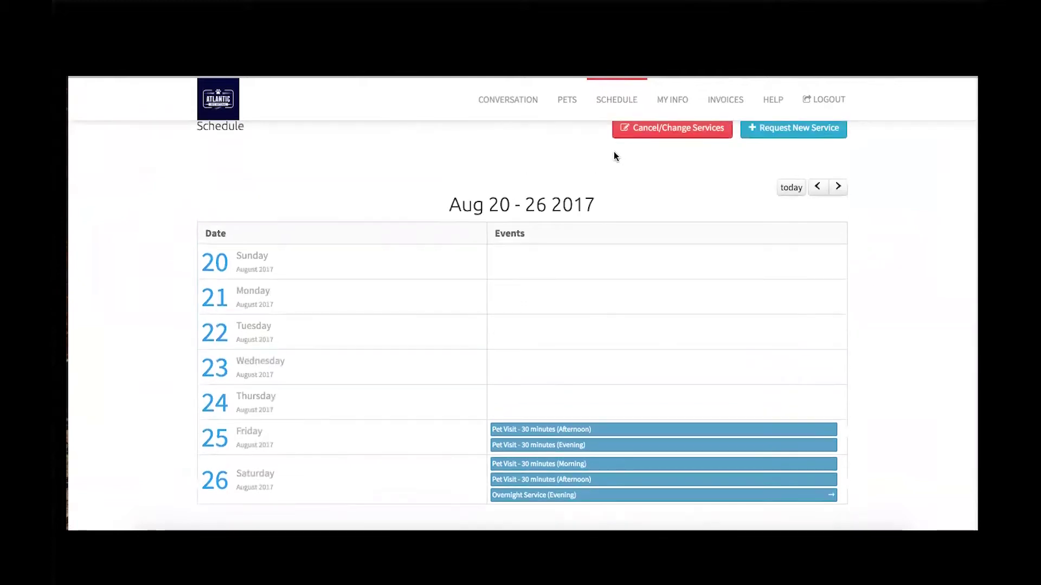
scroll(608, 186, down, 1)
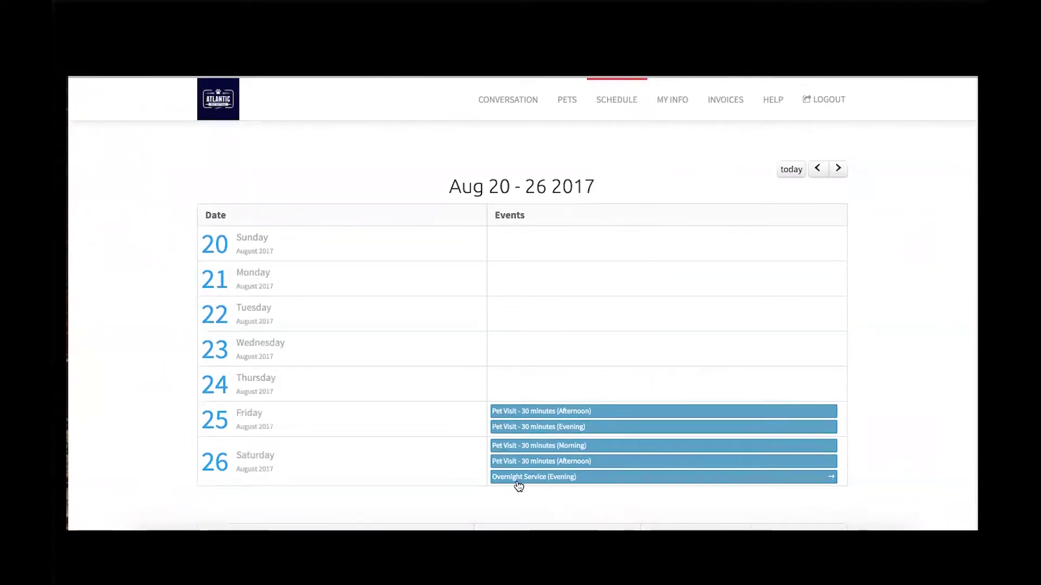
click(838, 172)
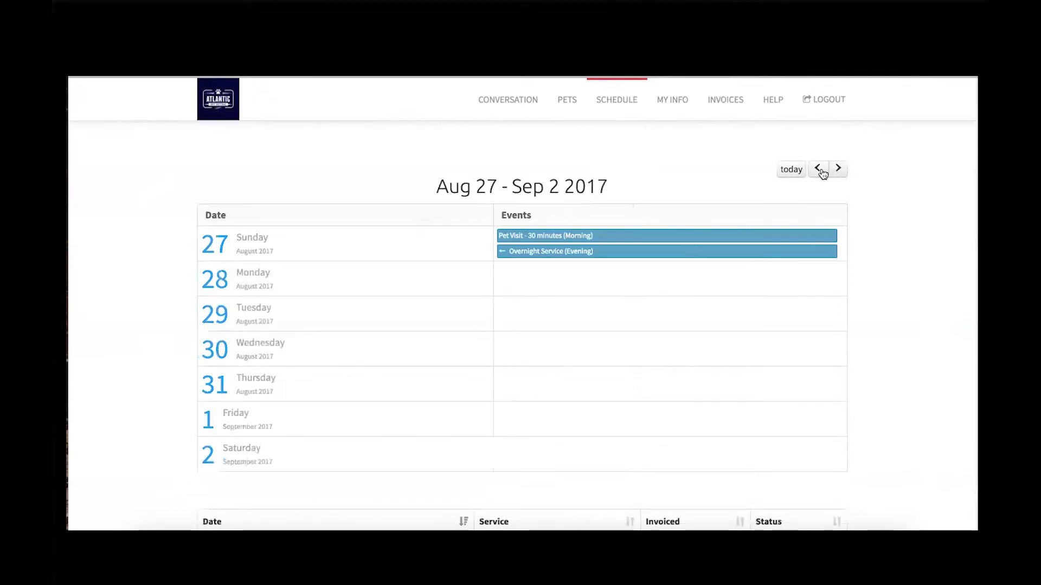
click(819, 170)
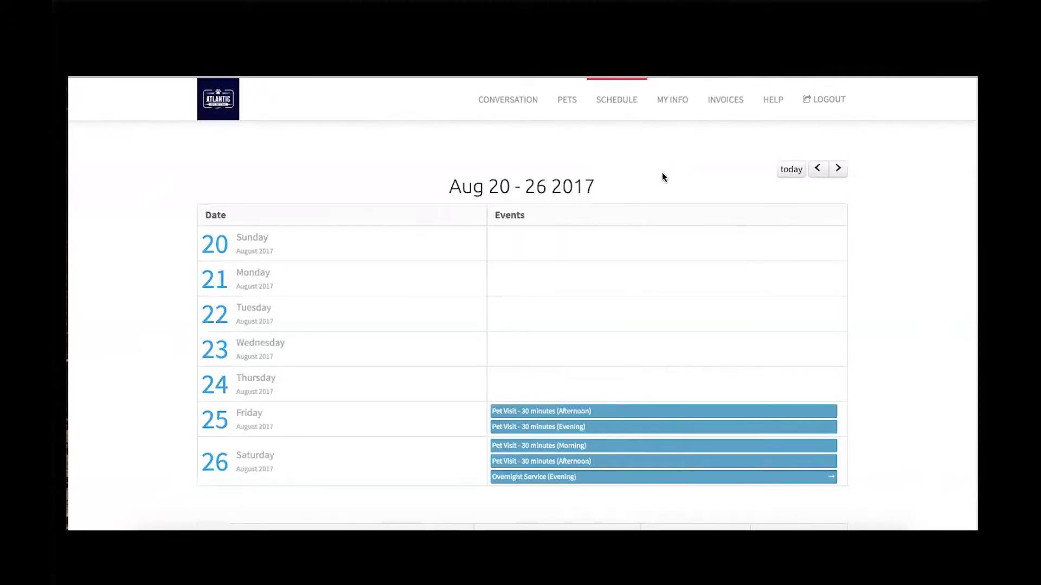
scroll(662, 177, up, 1)
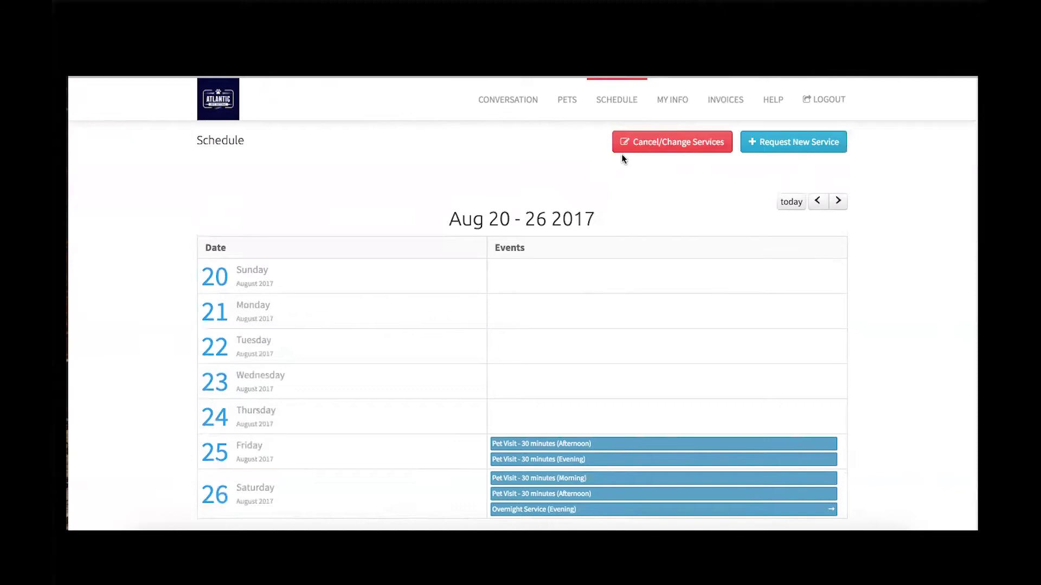
Download the open invoice due August 27, 2017 from the Invoices page and open its PDF
click(740, 103)
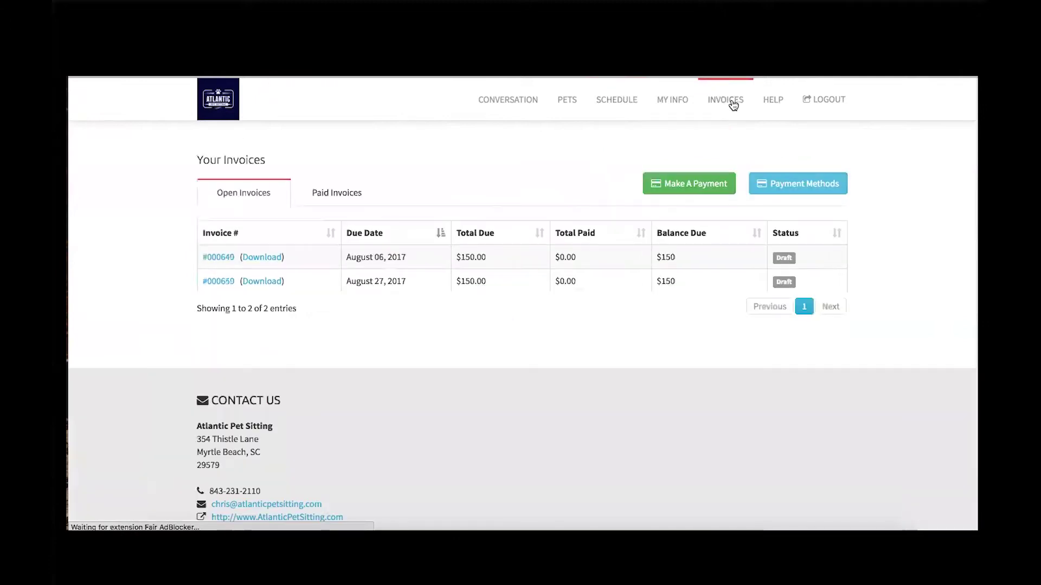
scroll(545, 142, down, 1)
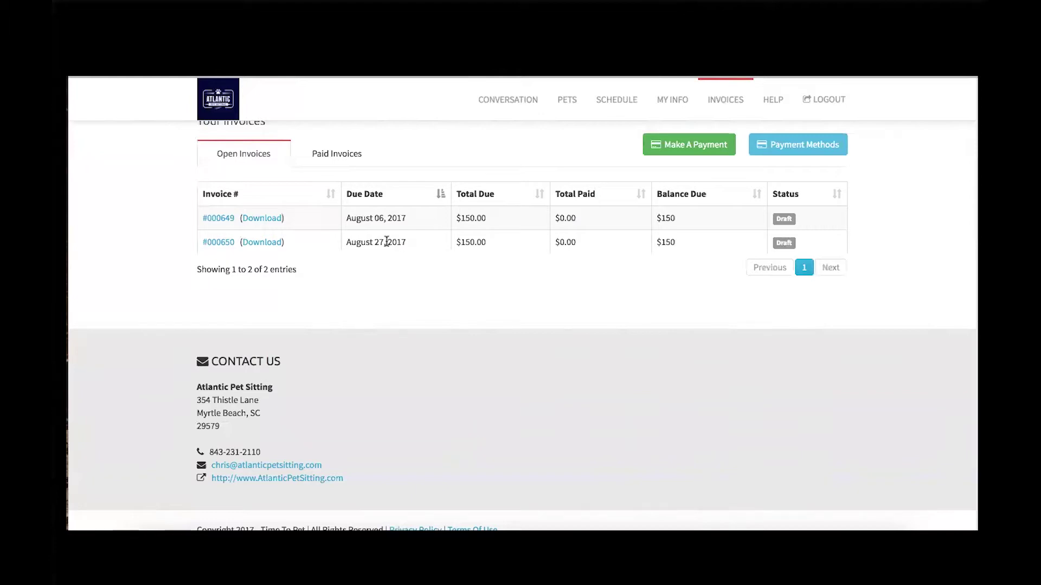
click(227, 245)
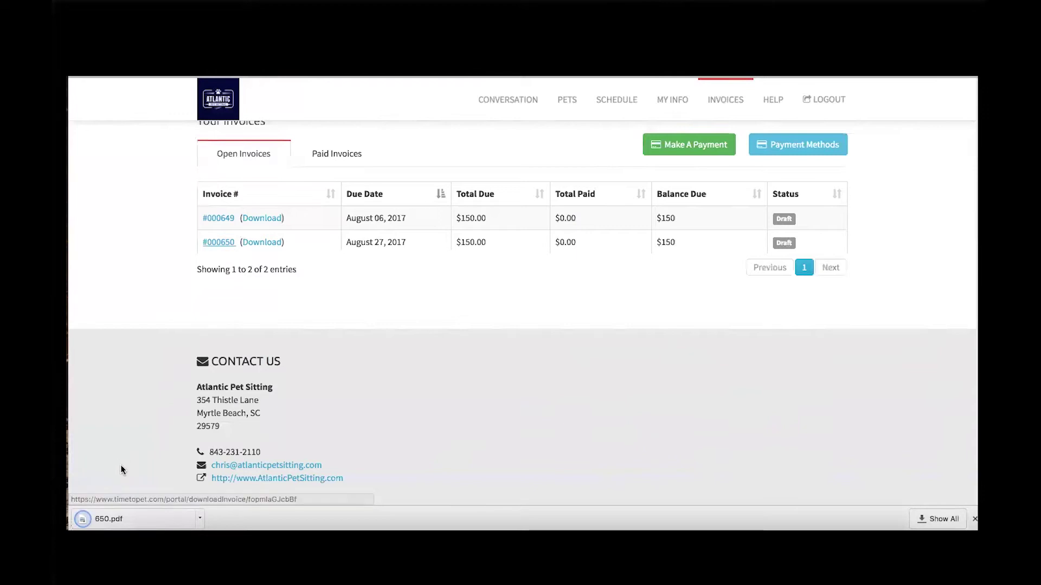
click(112, 516)
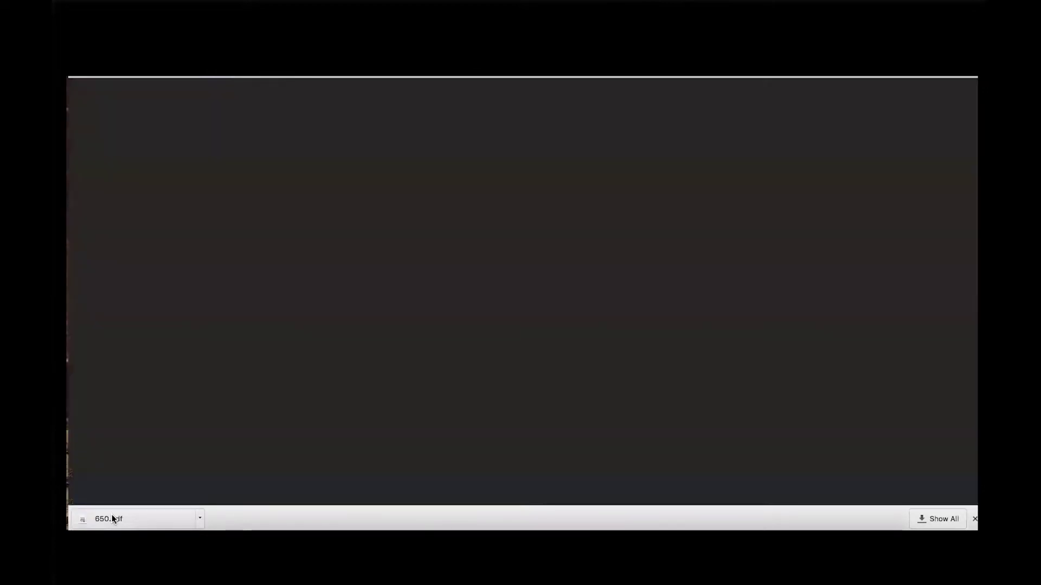
Examine the invoice PDF's due date, balance, dated service items and daily subtotals
scroll(758, 185, down, 1)
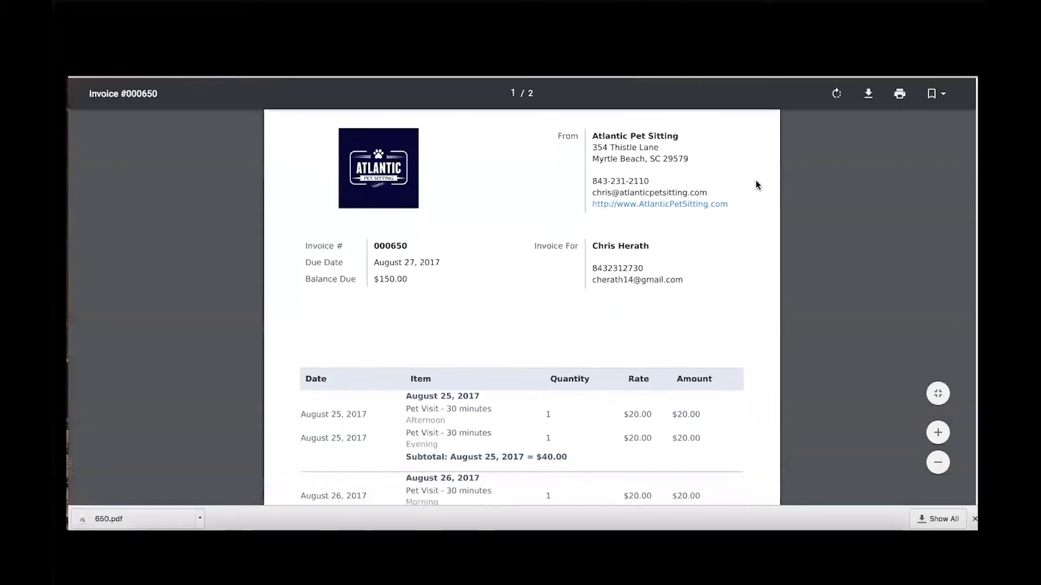
scroll(757, 184, down, 3)
scroll(581, 295, down, 2)
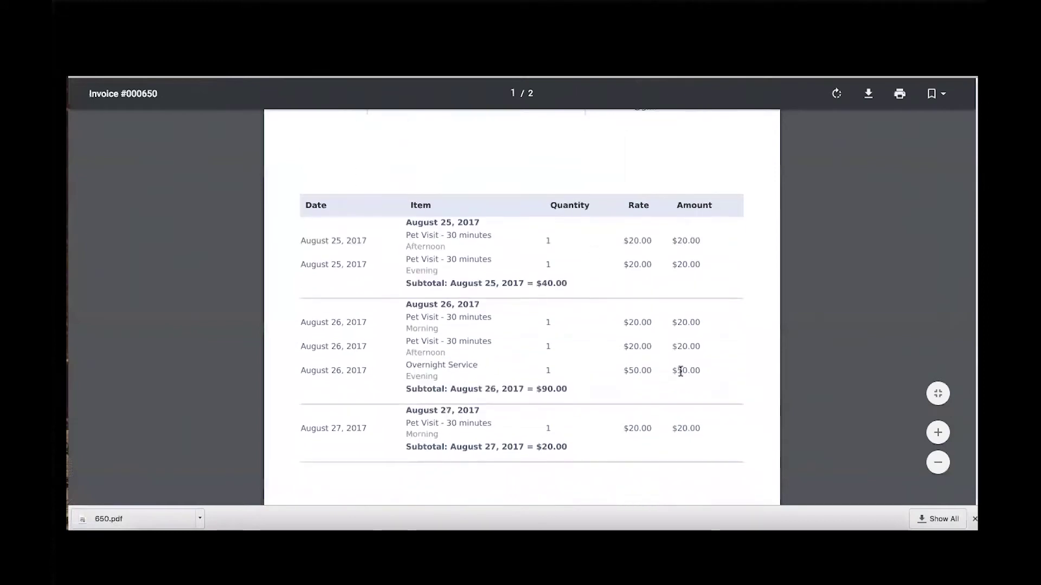
scroll(680, 372, down, 3)
scroll(679, 370, up, 5)
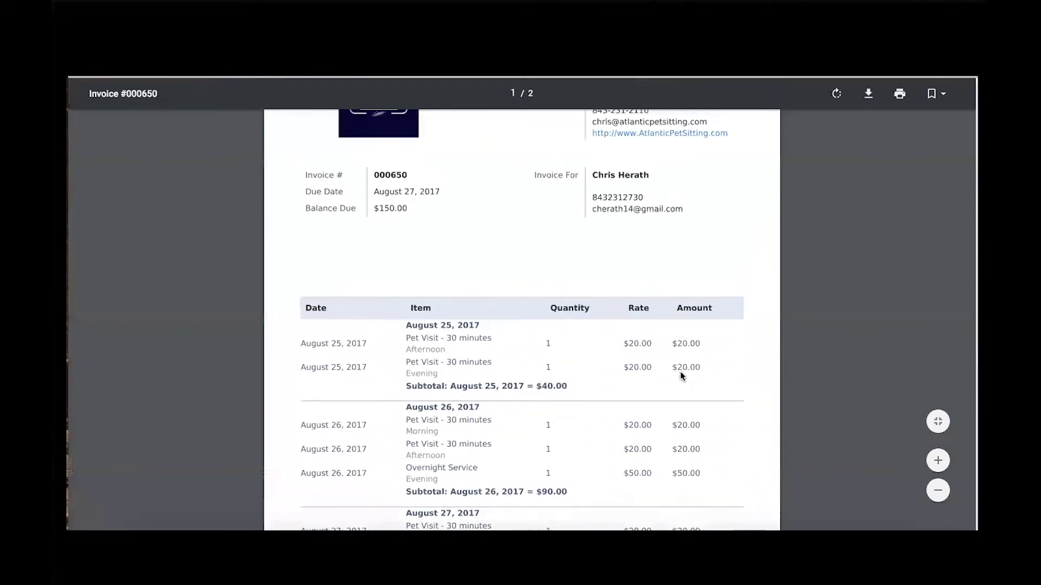
scroll(681, 375, up, 3)
mouse_move(852, 77)
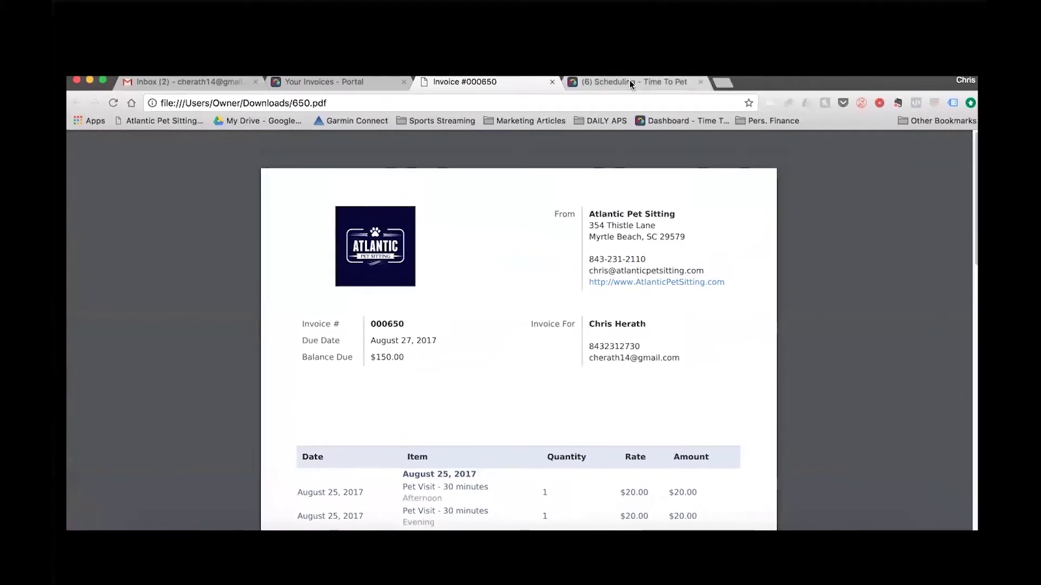
Return to the portal's invoices, start a payment and select the invoice due August 27, 2017 to pay
click(379, 80)
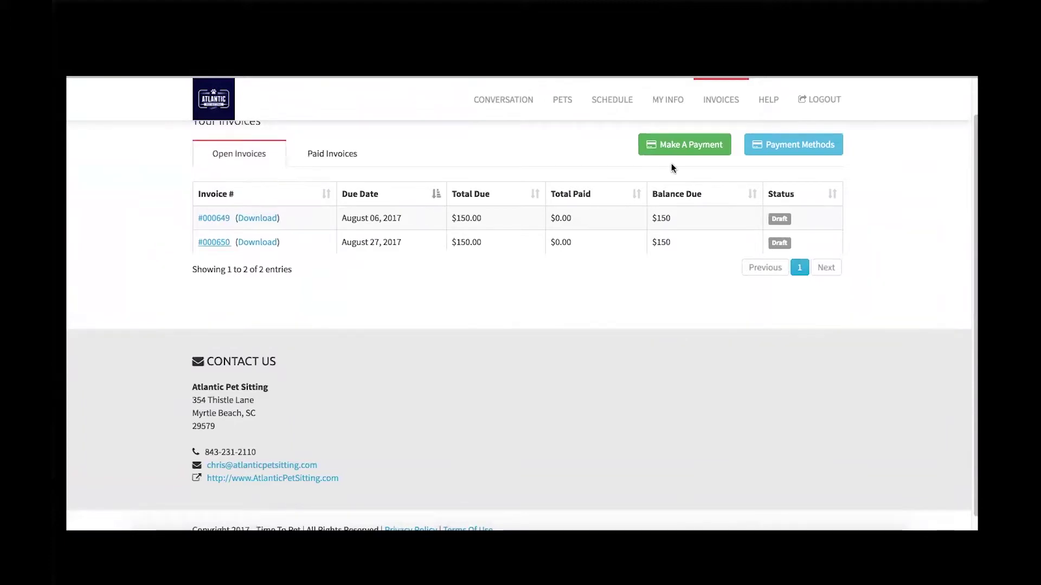
click(682, 148)
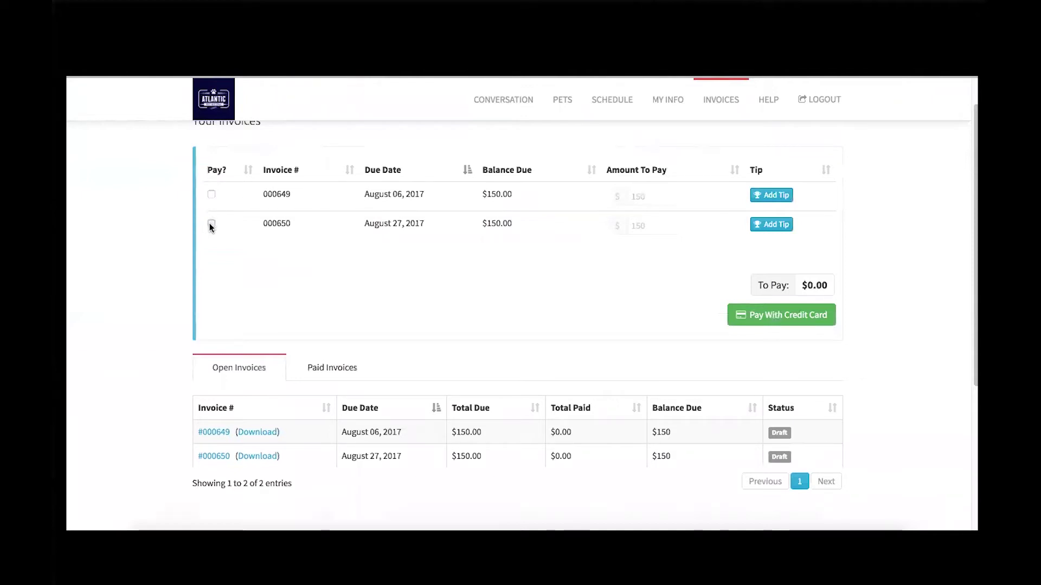
click(211, 224)
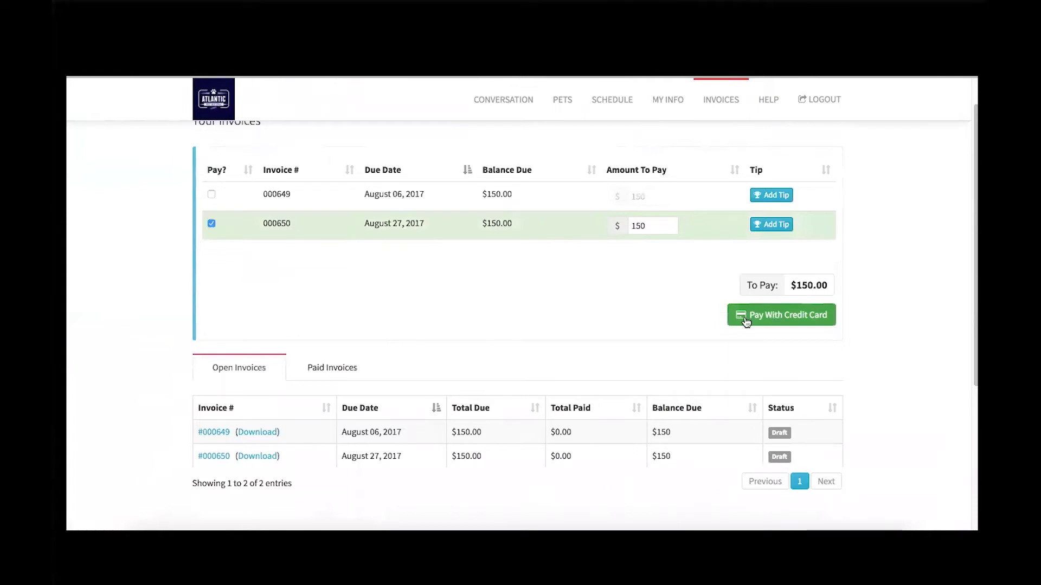
View the credit card payment form for the selected invoice, cancel out of it and deselect the invoice due August 27, 2017
scroll(743, 319, up, 1)
click(767, 325)
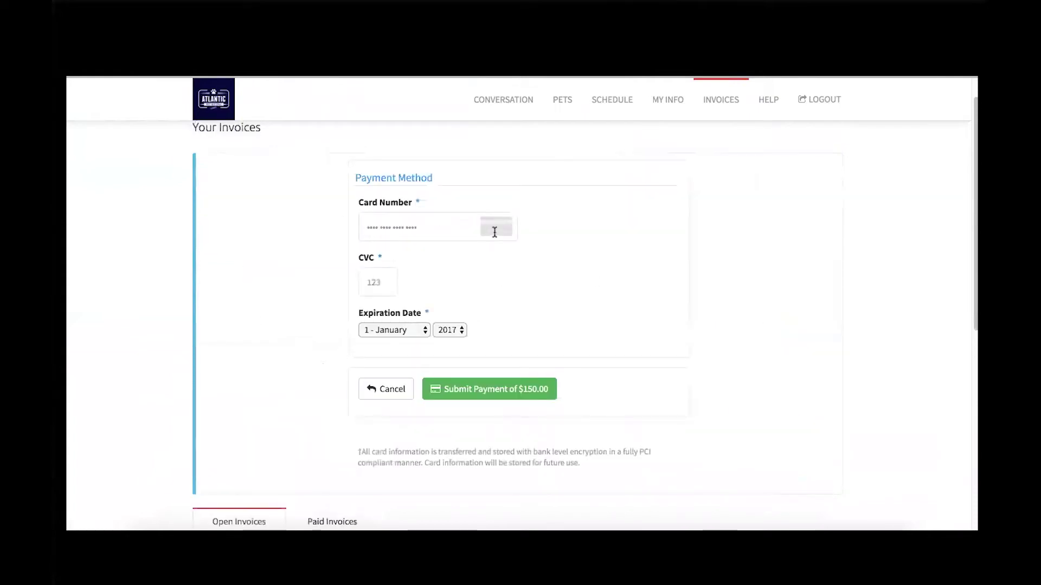
scroll(493, 232, up, 1)
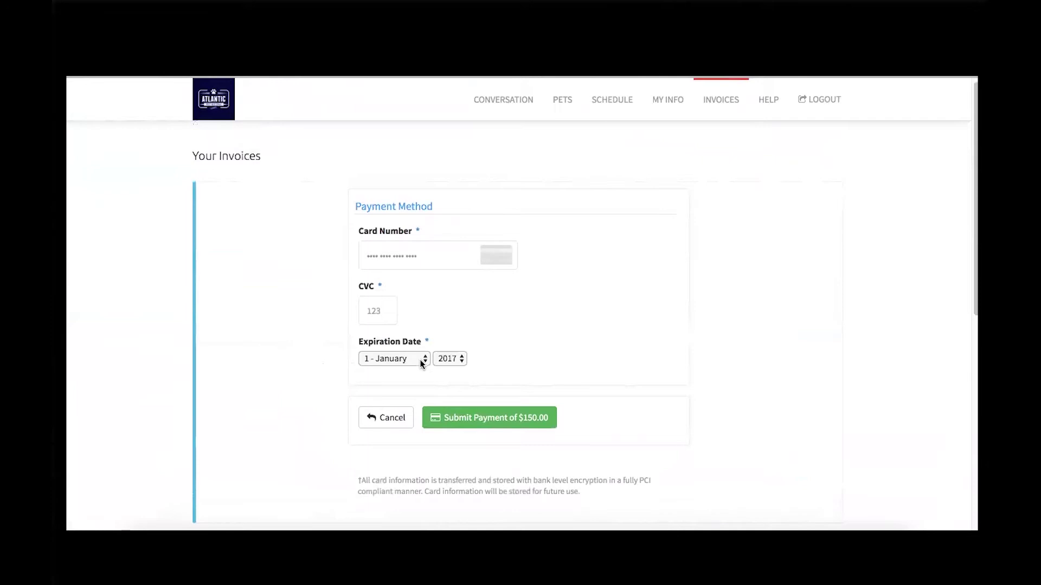
click(399, 418)
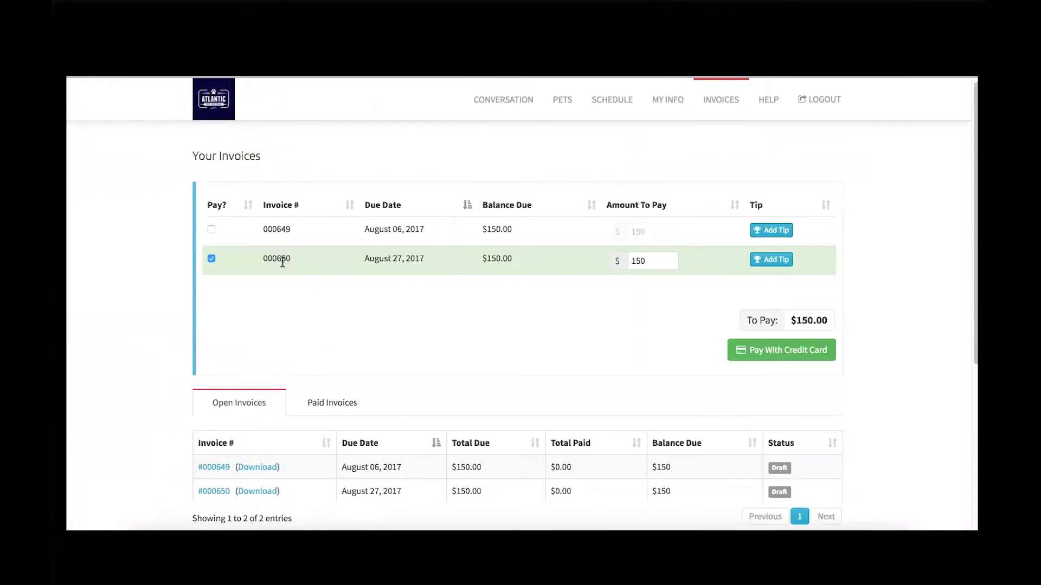
click(211, 259)
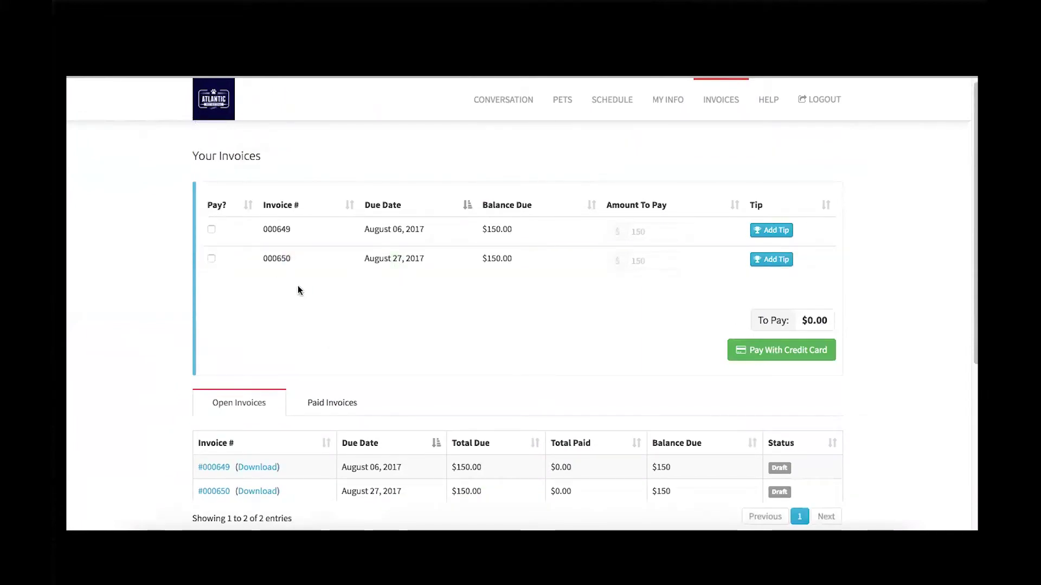
Check the paid invoices list, compare it with the open invoices and return to the paid ones
click(340, 405)
scroll(353, 404, down, 1)
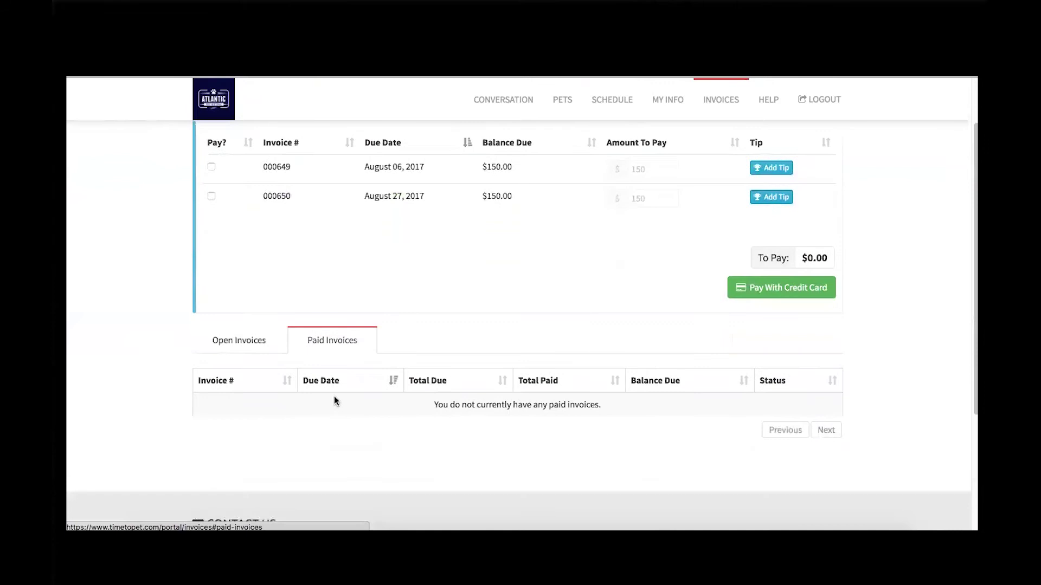
click(253, 341)
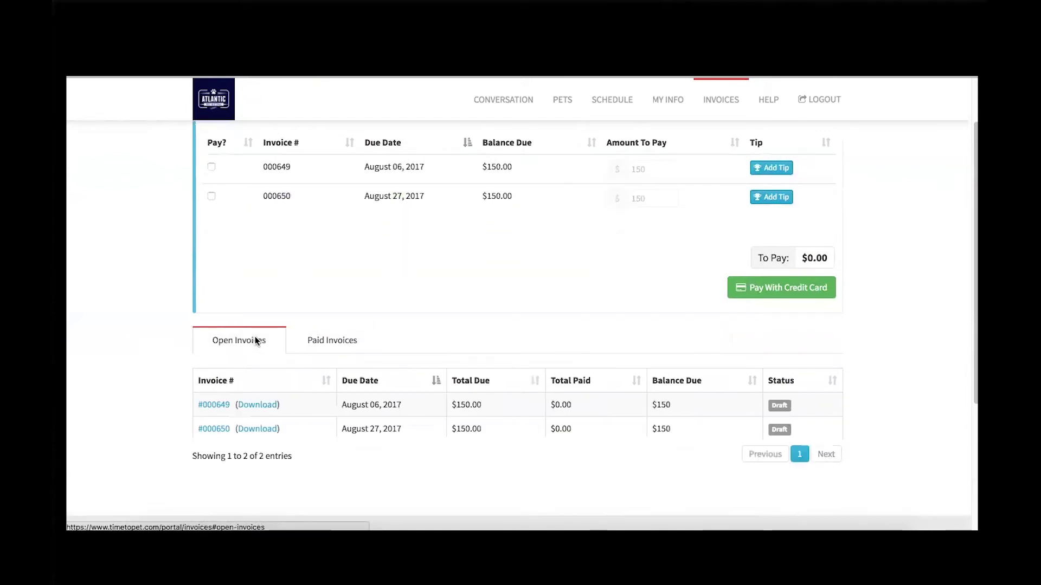
click(325, 339)
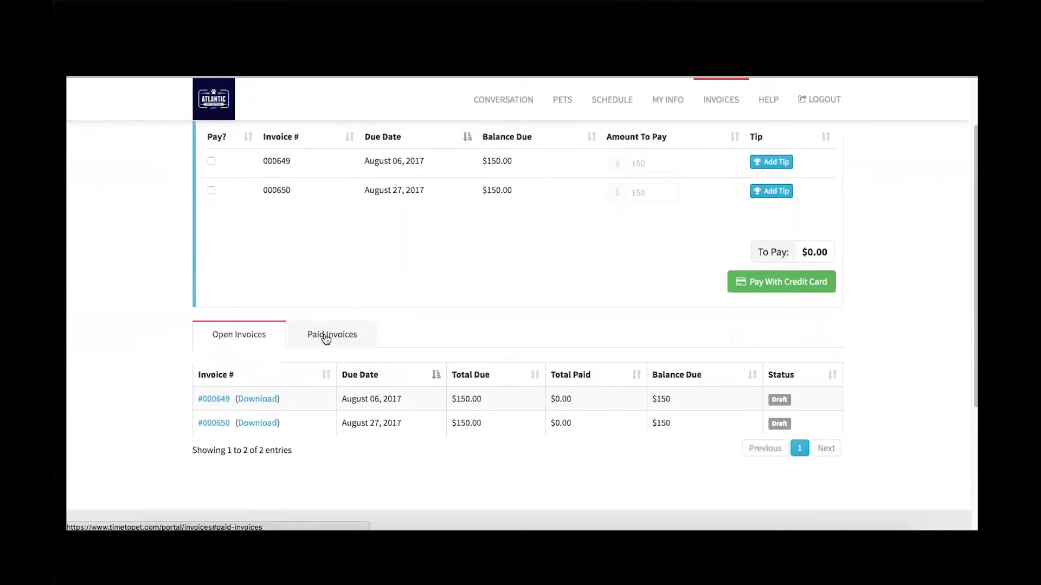
scroll(572, 306, up, 2)
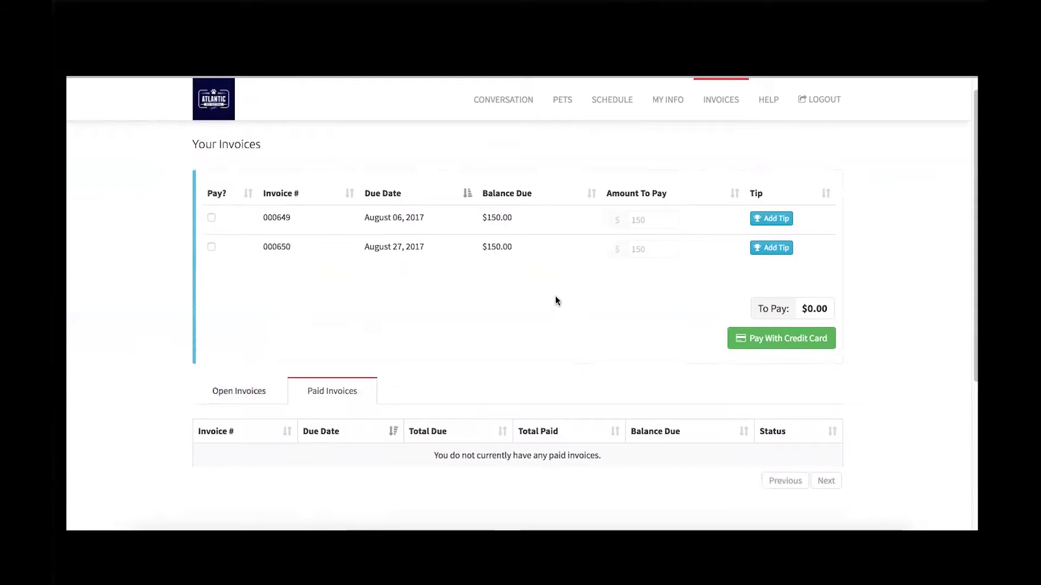
scroll(556, 300, up, 1)
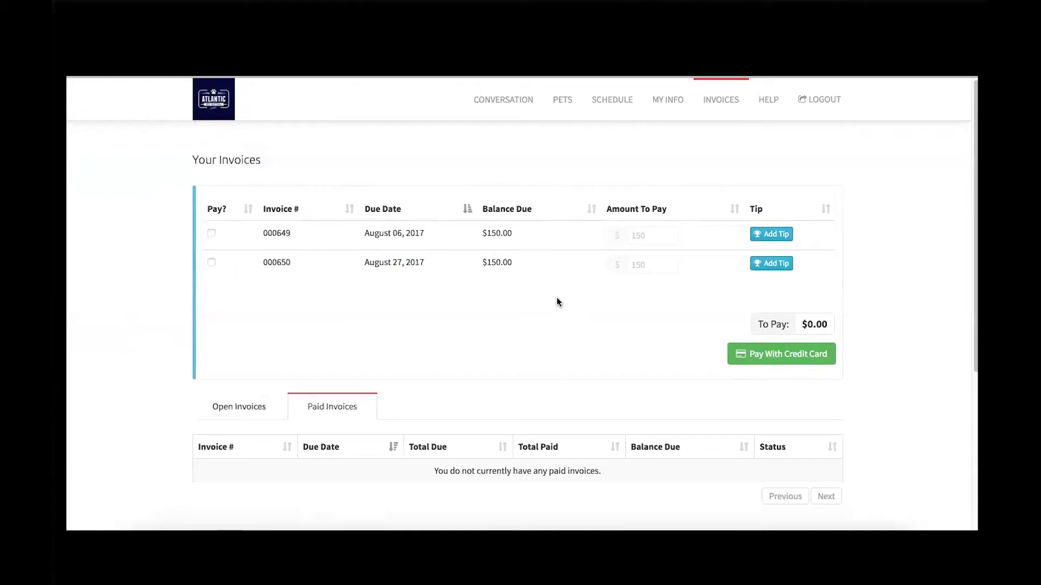
Open the schedule, view the service cancellation/change request form and close it without submitting a request
click(623, 101)
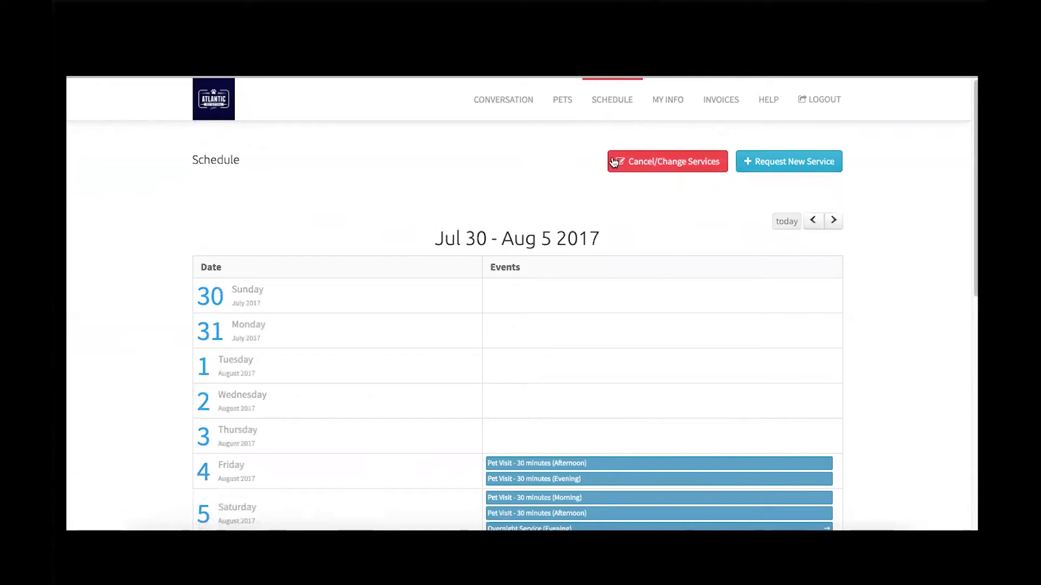
click(636, 163)
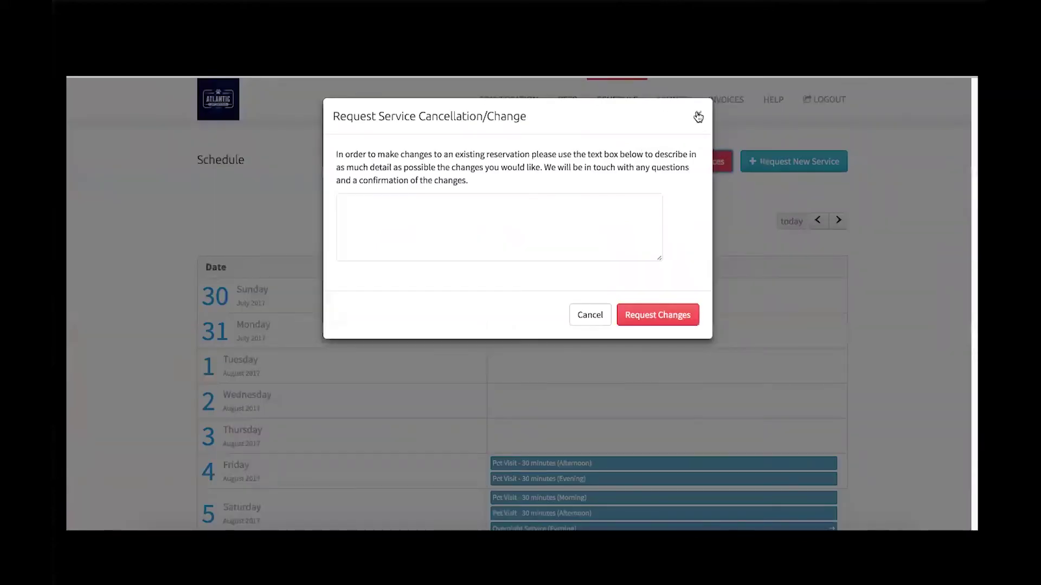
click(647, 221)
click(696, 116)
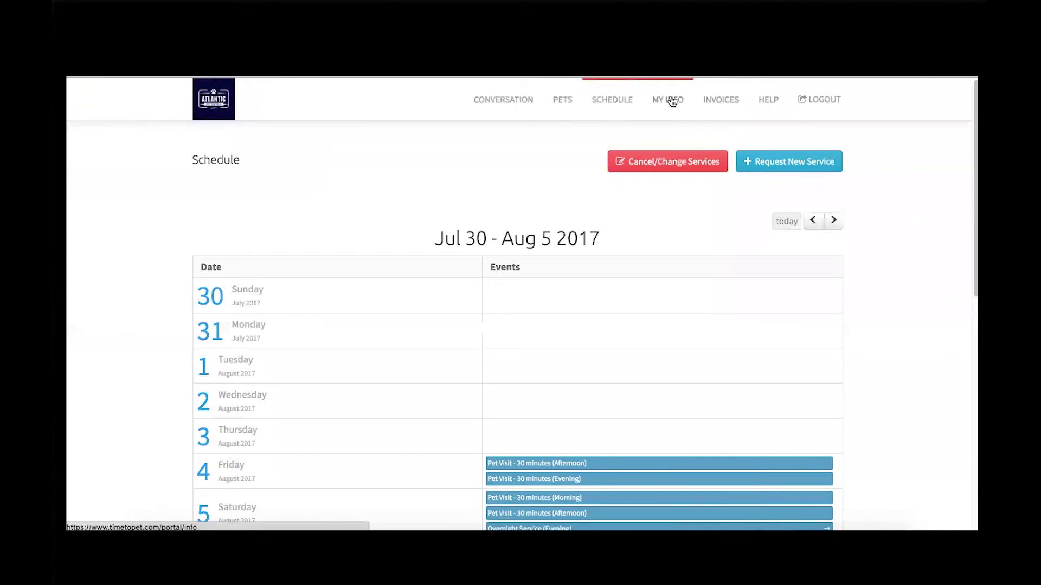
Review the primary contact, address and emergency contact fields on the My Info page, and open the help center
click(673, 101)
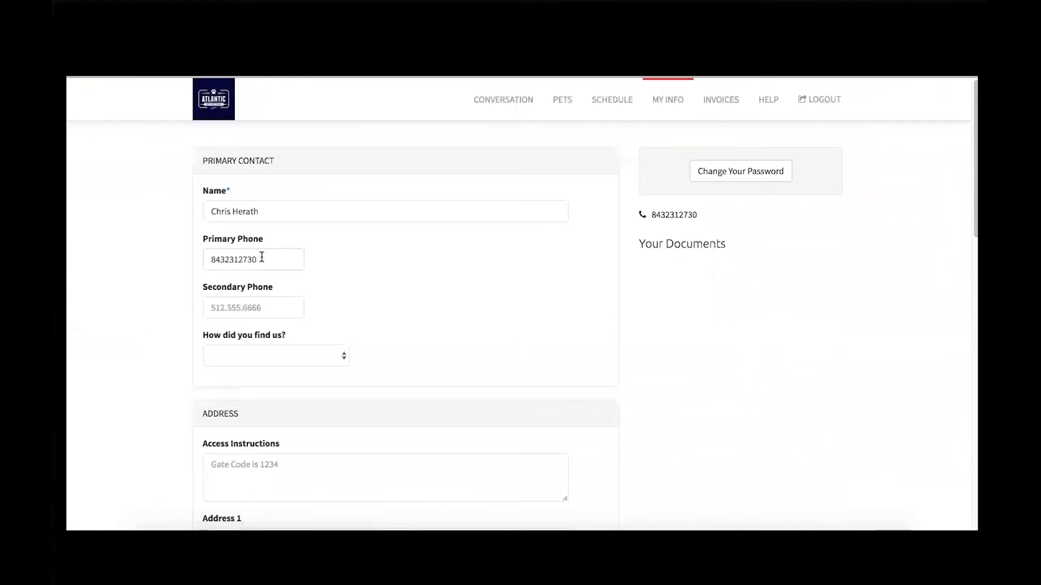
scroll(261, 257, down, 5)
click(234, 192)
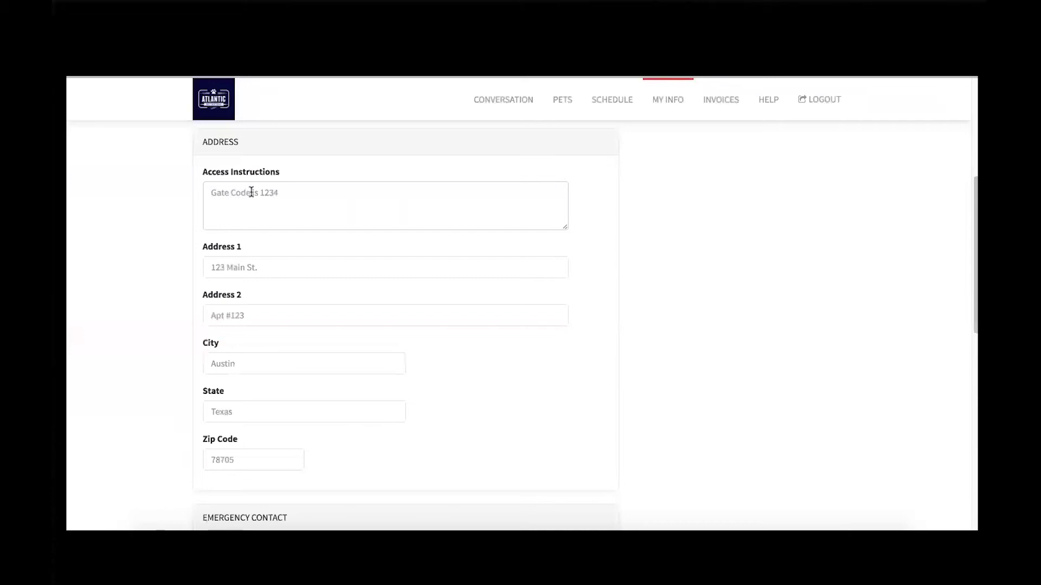
scroll(251, 192, down, 1)
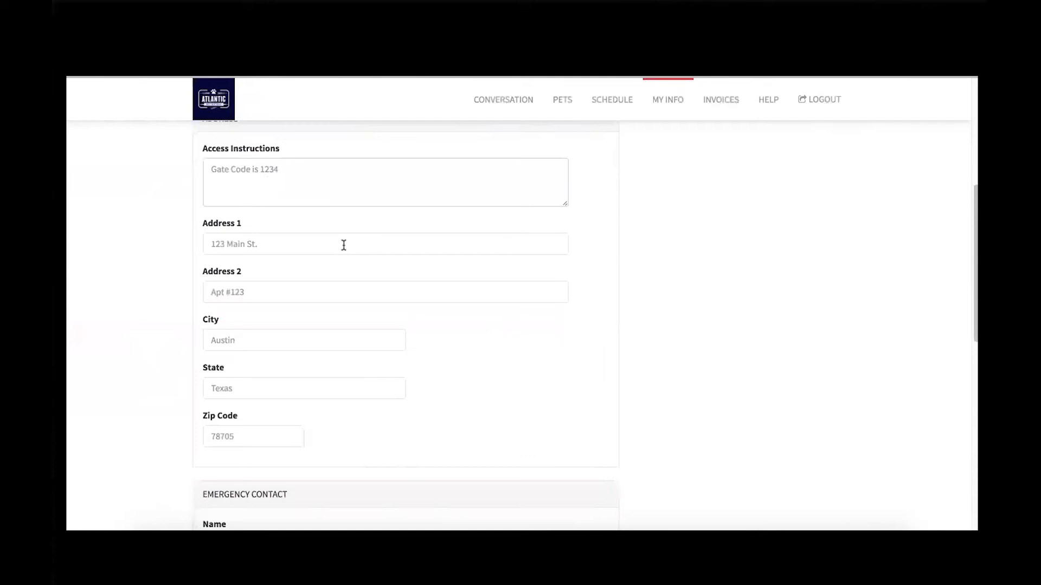
scroll(344, 245, down, 6)
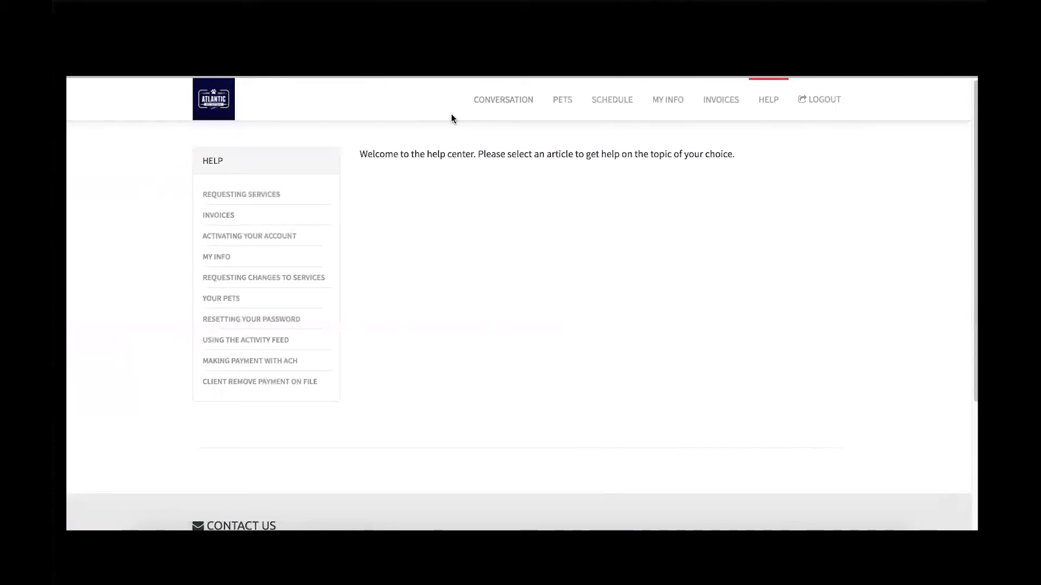
Revisit the Conversation, Pets, Schedule, My Info and Invoices pages in turn and return to the portal's home page
click(496, 102)
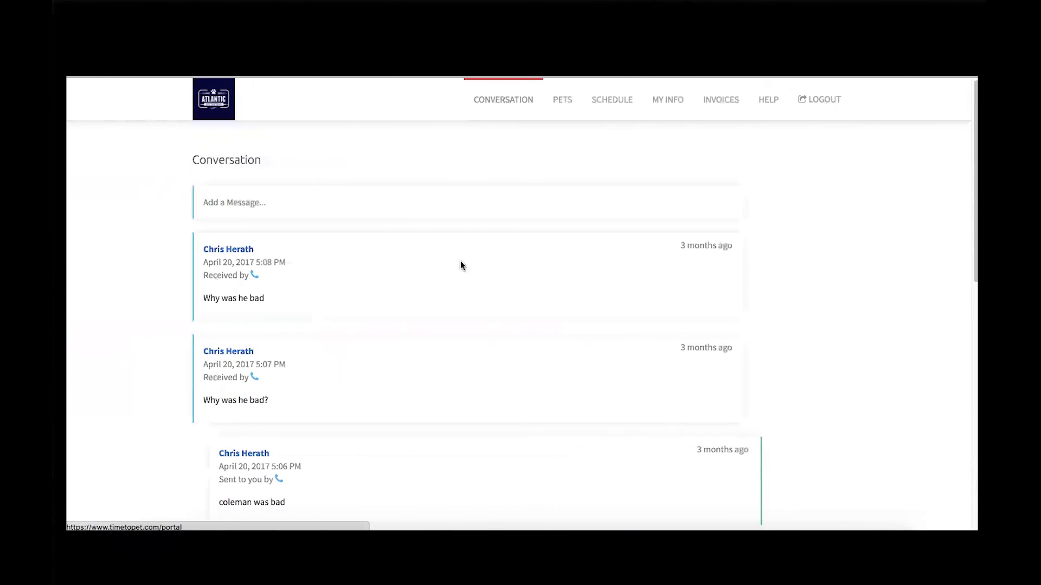
click(567, 102)
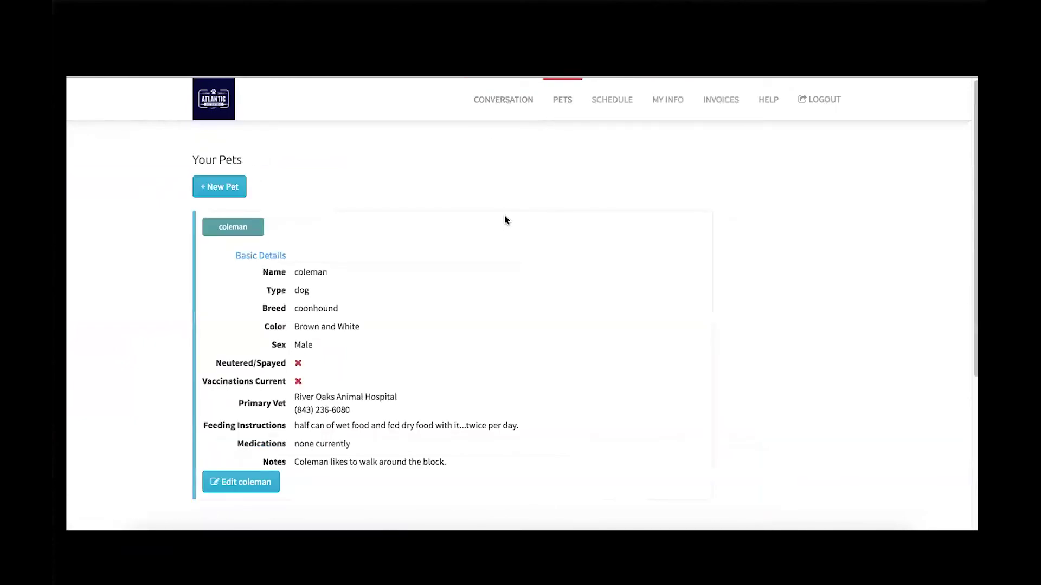
click(631, 102)
scroll(461, 184, down, 3)
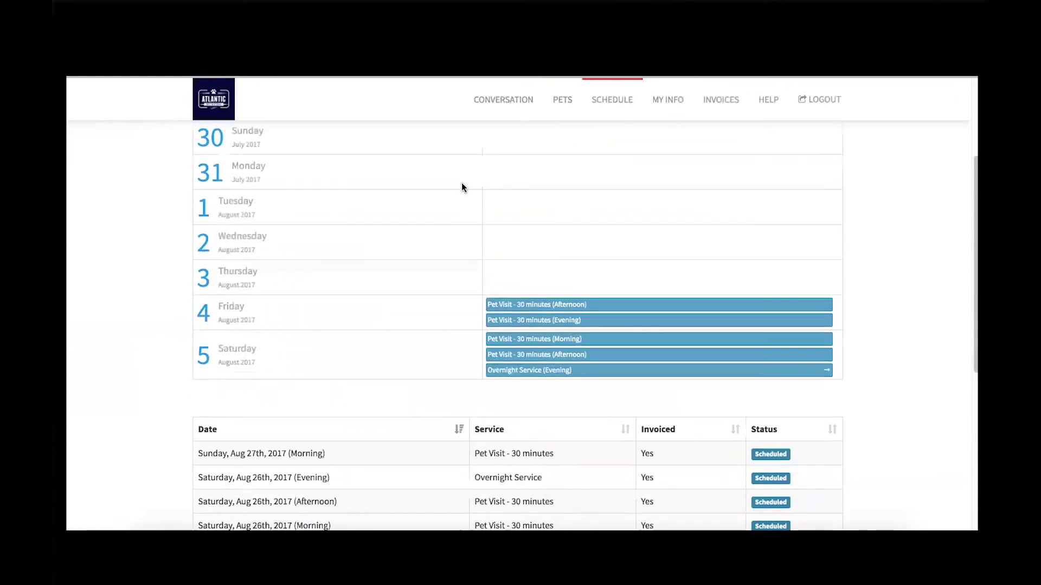
scroll(460, 207, up, 3)
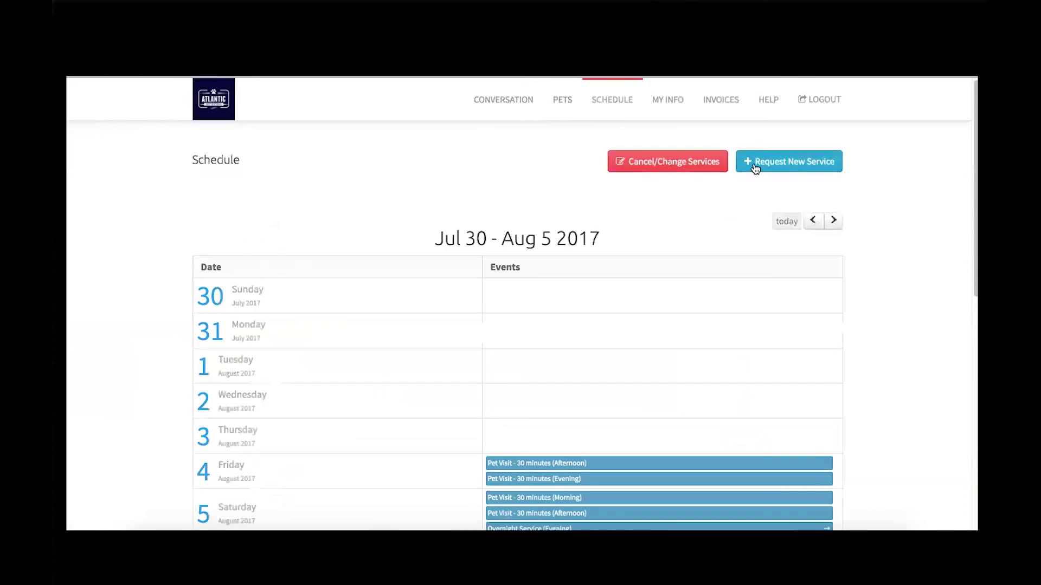
click(677, 106)
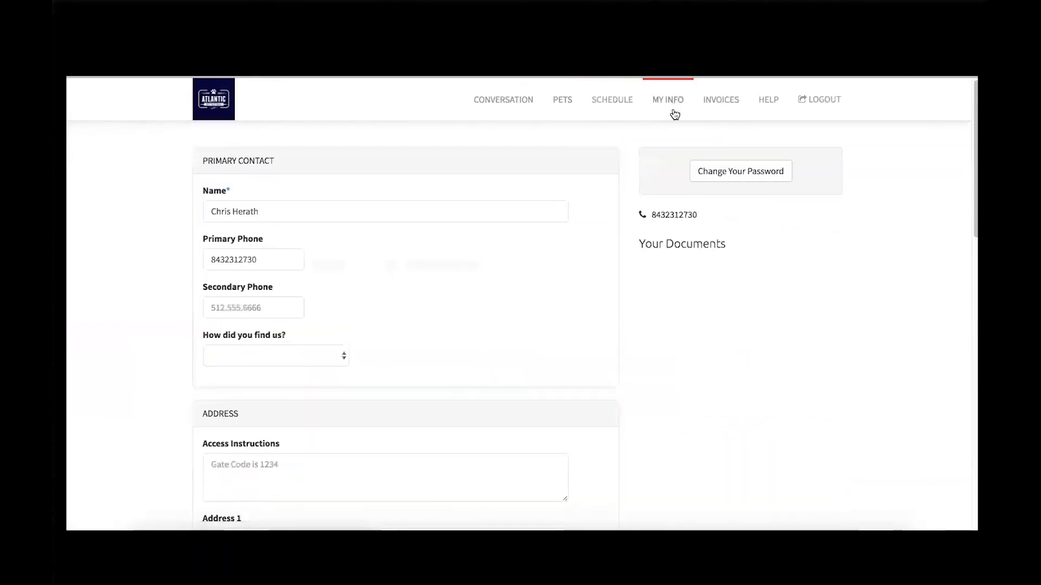
click(711, 102)
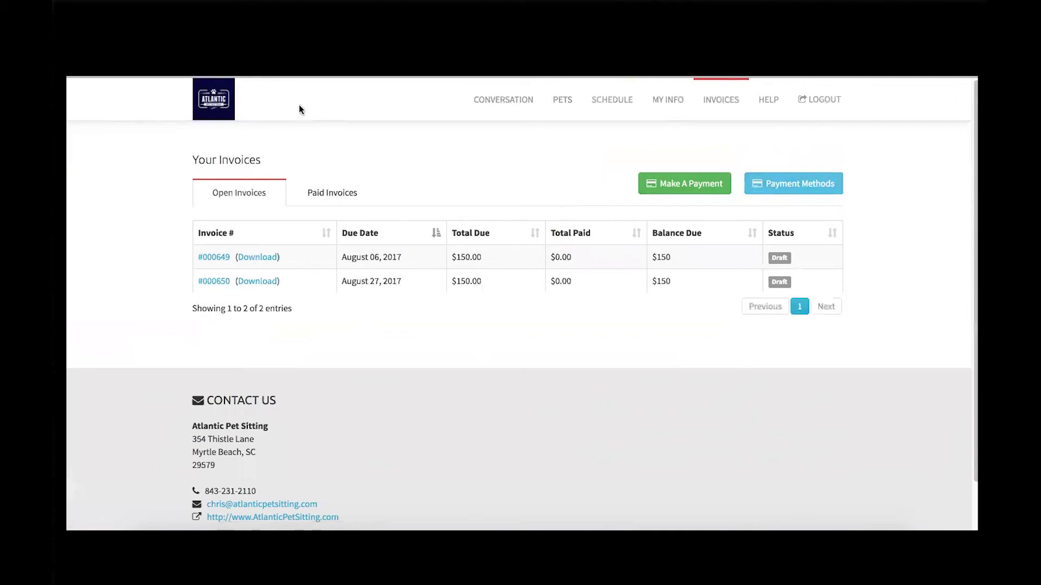
click(215, 110)
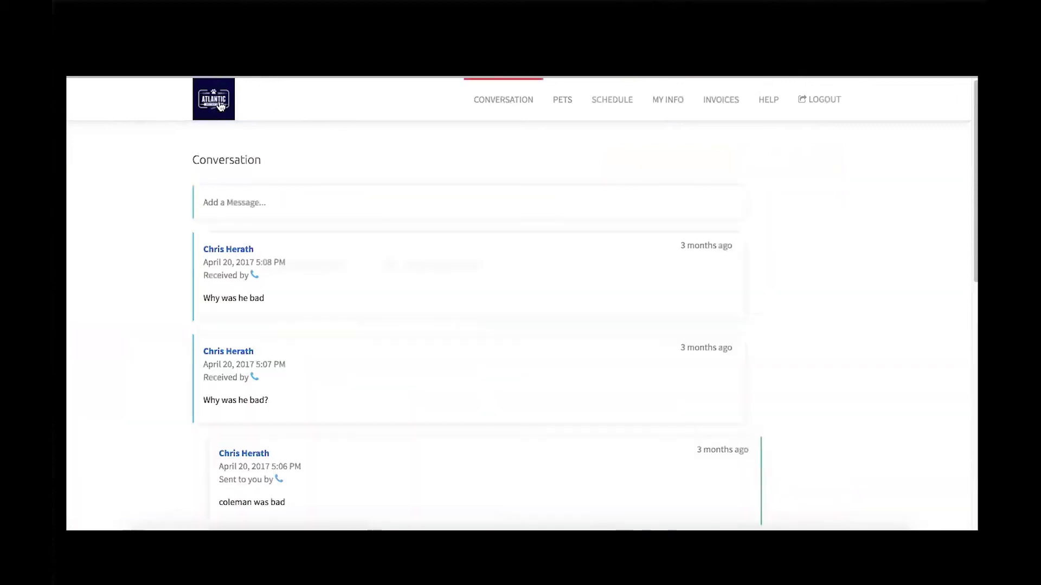